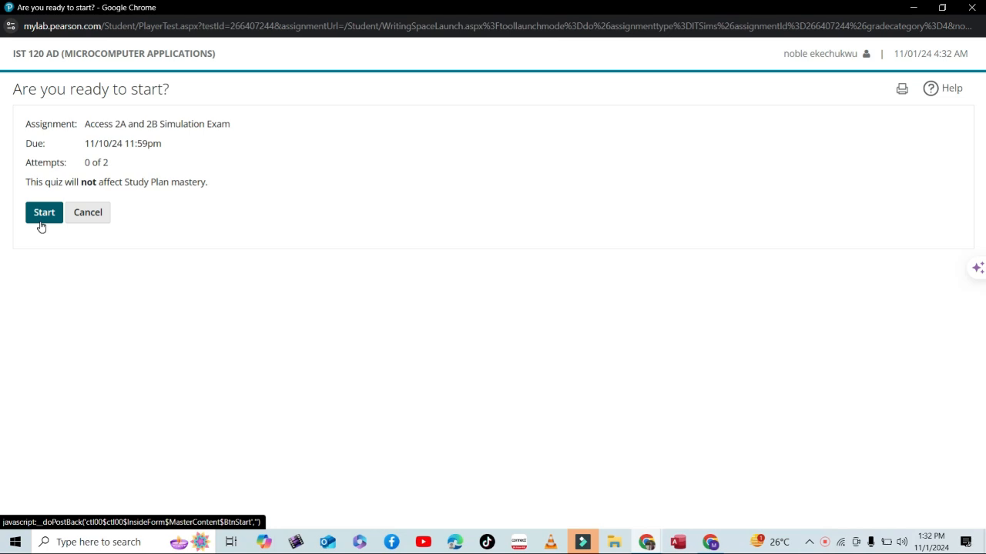
- Start the Access 2A and 2B Simulation Exam assignment and launch its simulation
click(44, 217)
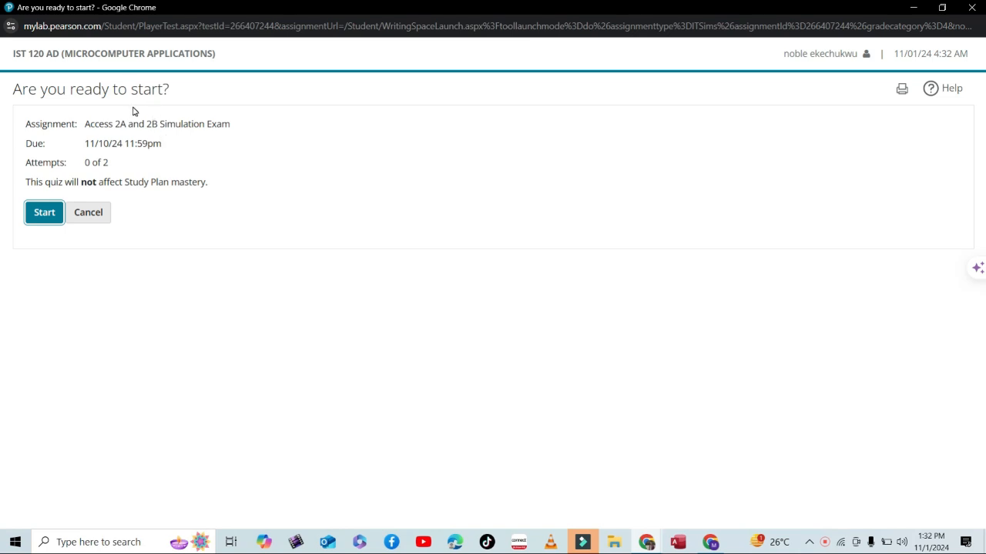
click(35, 219)
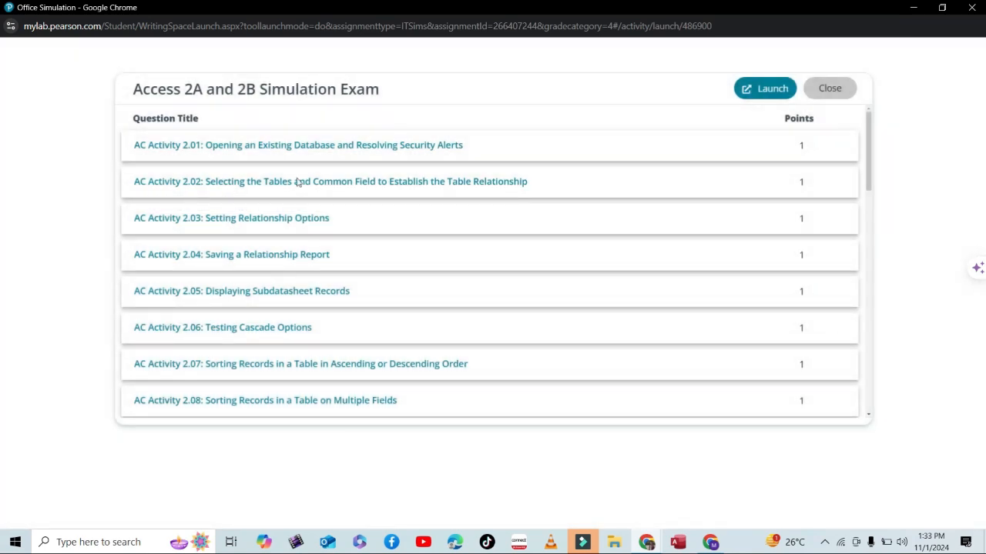
click(765, 90)
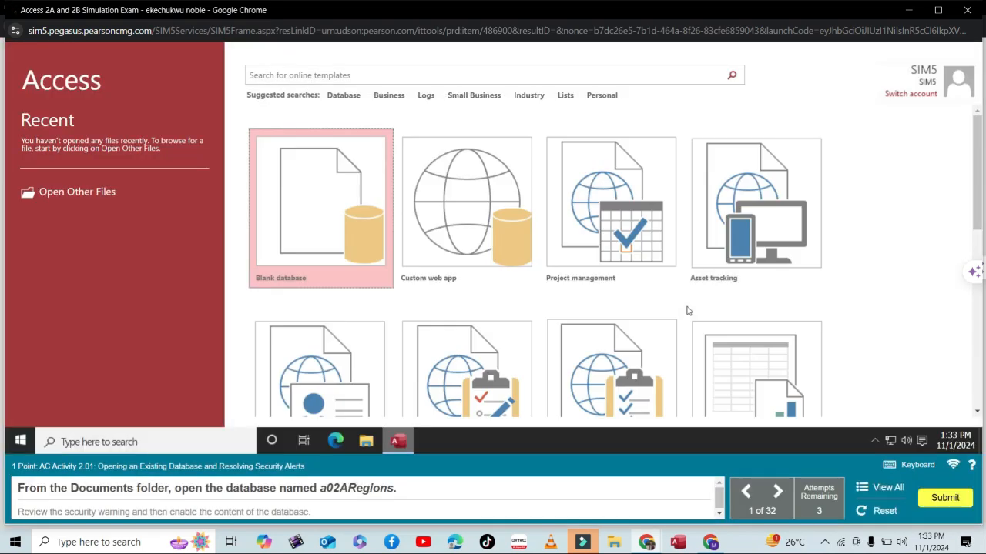
- Open the a02ARegions database from the Documents folder and enable its content
click(98, 192)
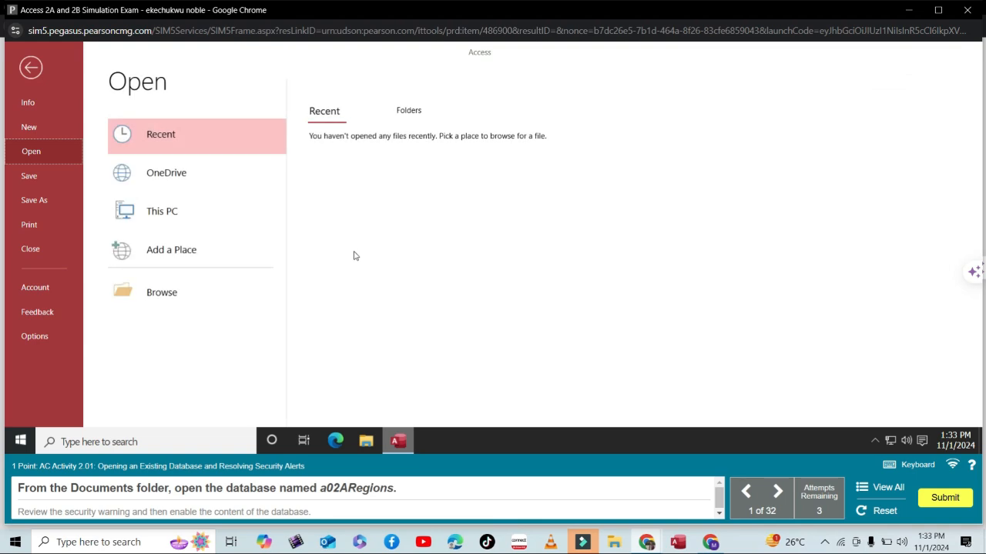
click(161, 295)
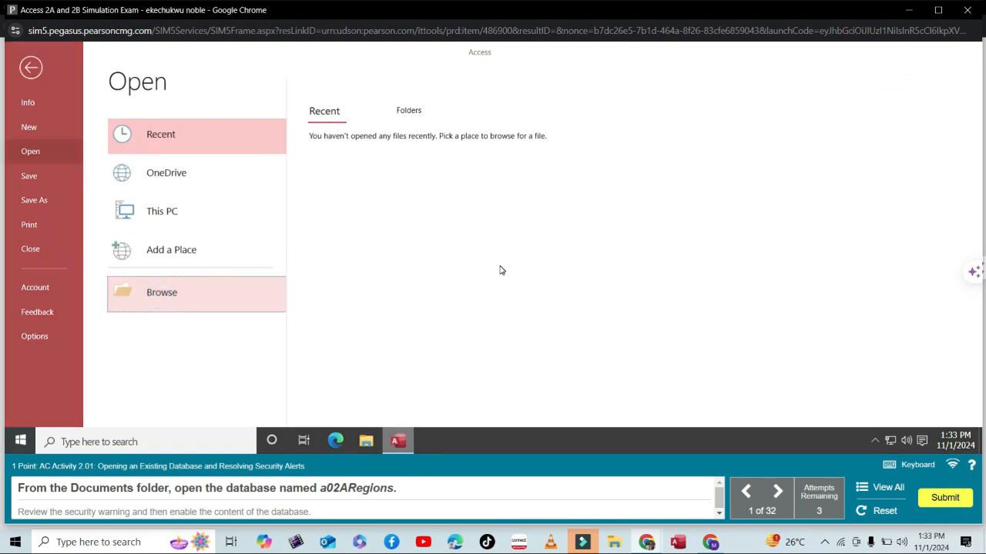
click(413, 197)
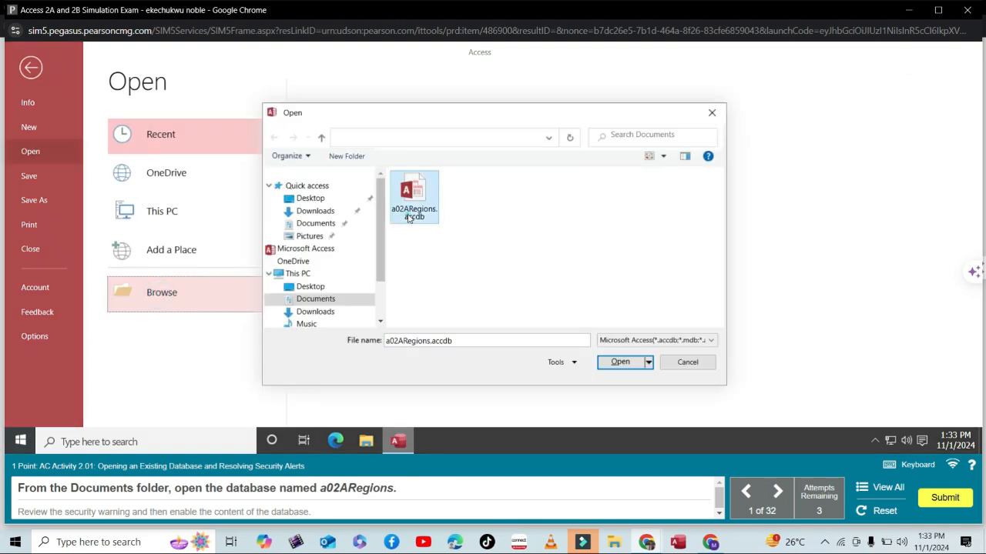
click(619, 366)
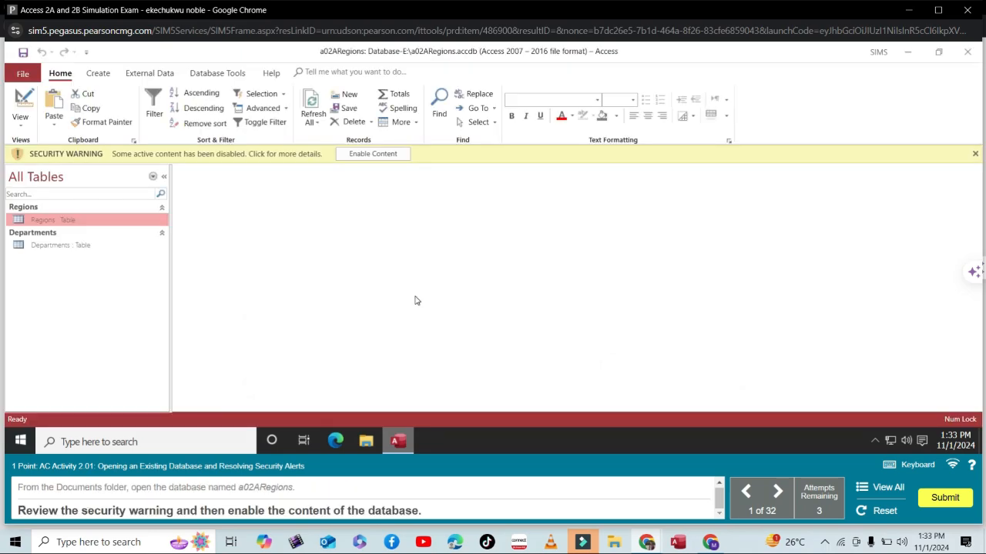
click(373, 154)
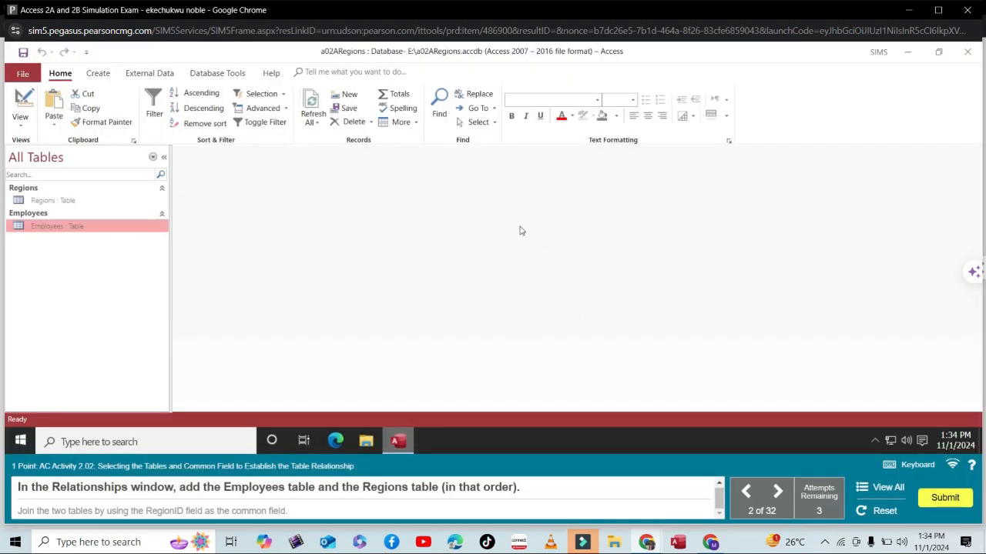
- Add the Employees table and the Regions table, in that order, to the Relationships window
click(198, 72)
click(148, 114)
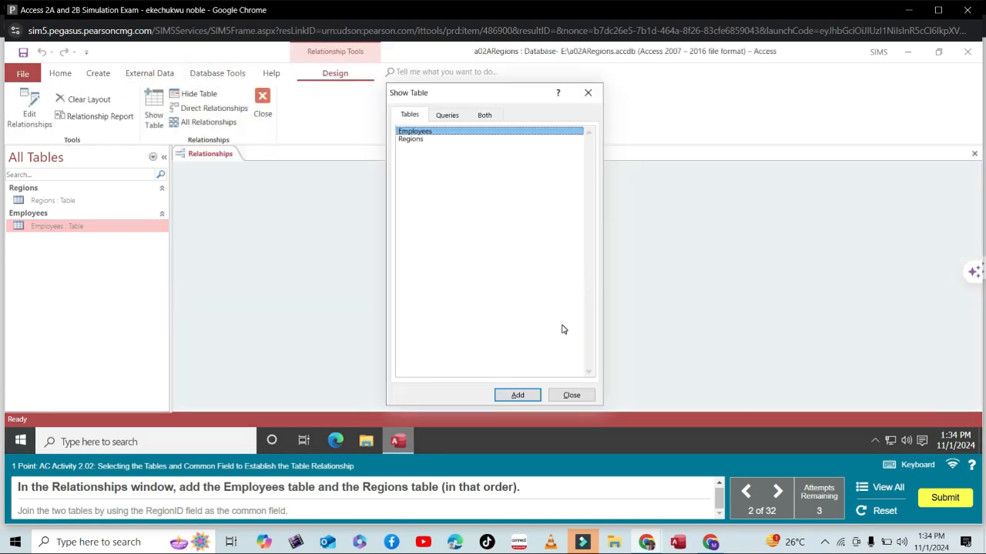
click(532, 394)
click(430, 140)
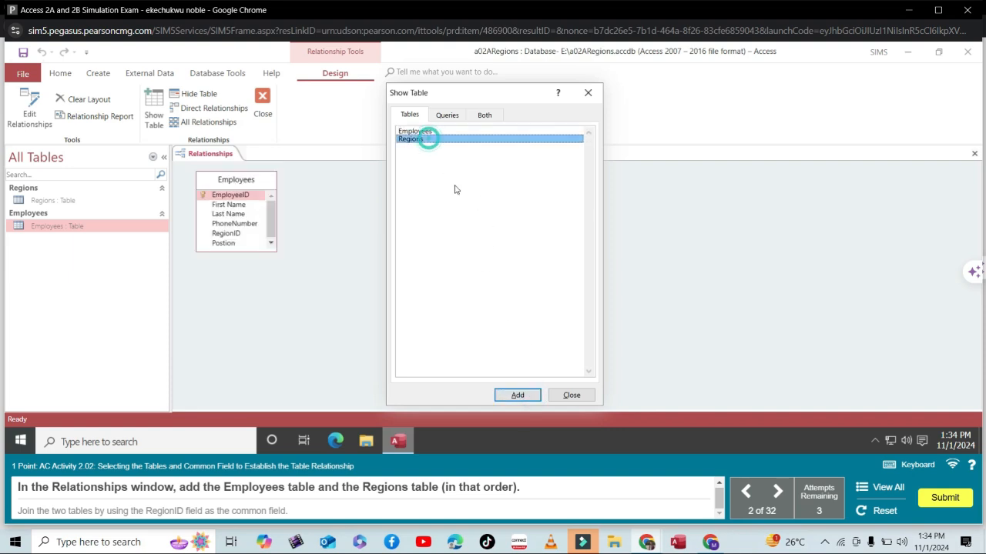
click(532, 397)
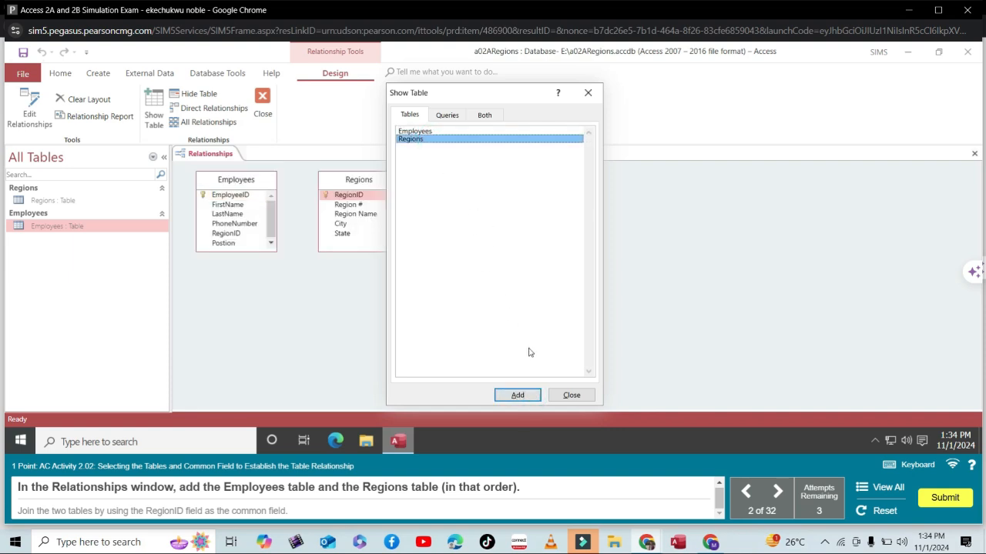
click(571, 396)
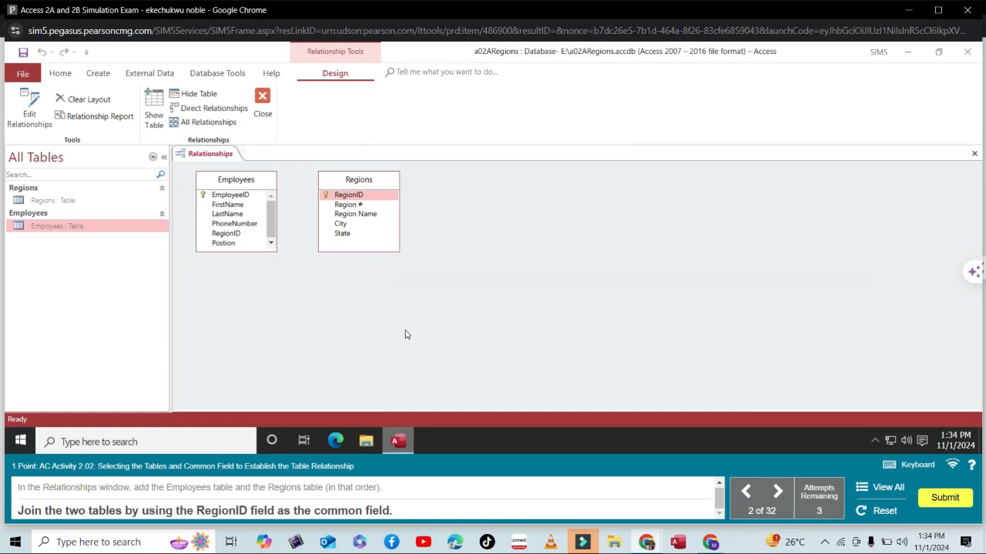
- Create a relationship from Regions to Employees on RegionID, enforcing referential integrity with cascade update and cascade delete enabled
click(339, 195)
drag(339, 196, 258, 225)
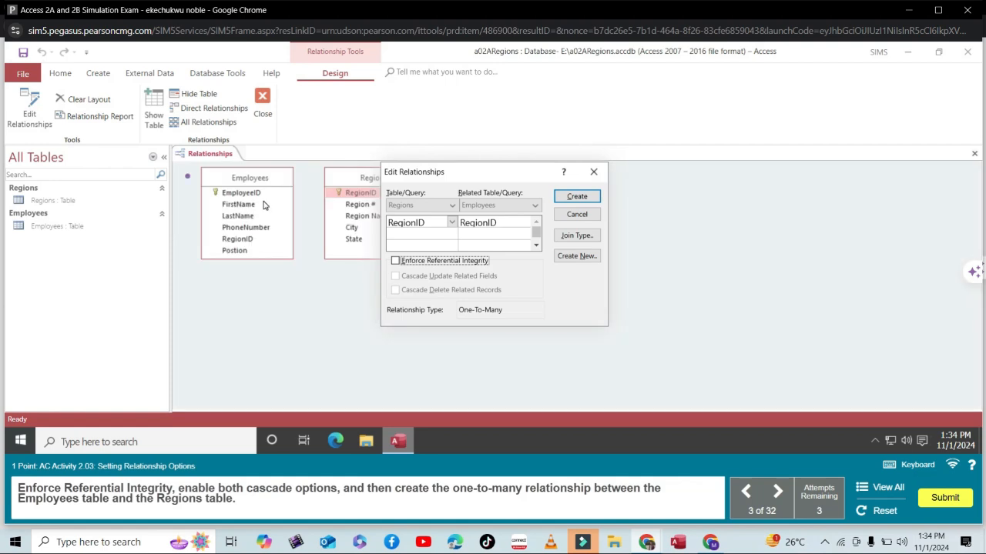
click(395, 261)
click(395, 275)
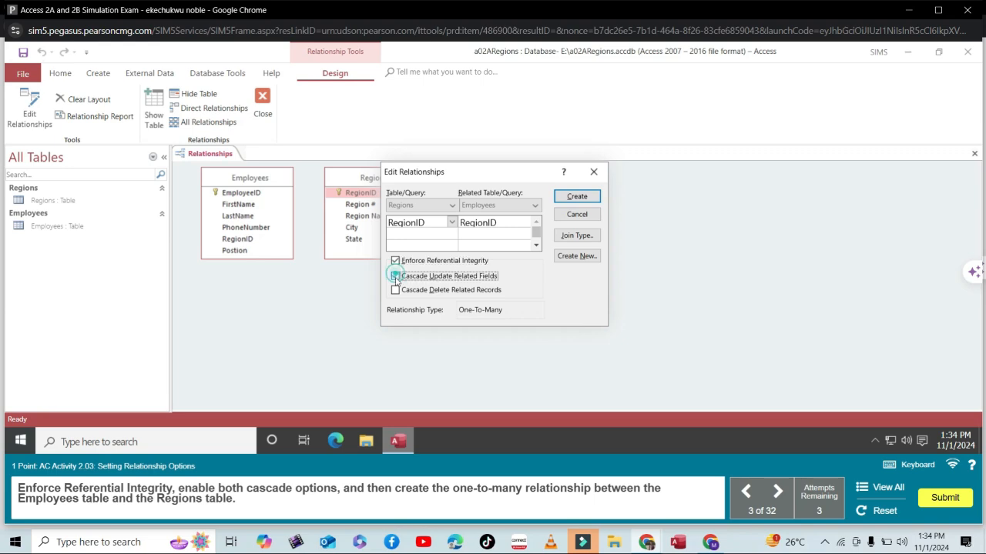
click(395, 290)
click(577, 196)
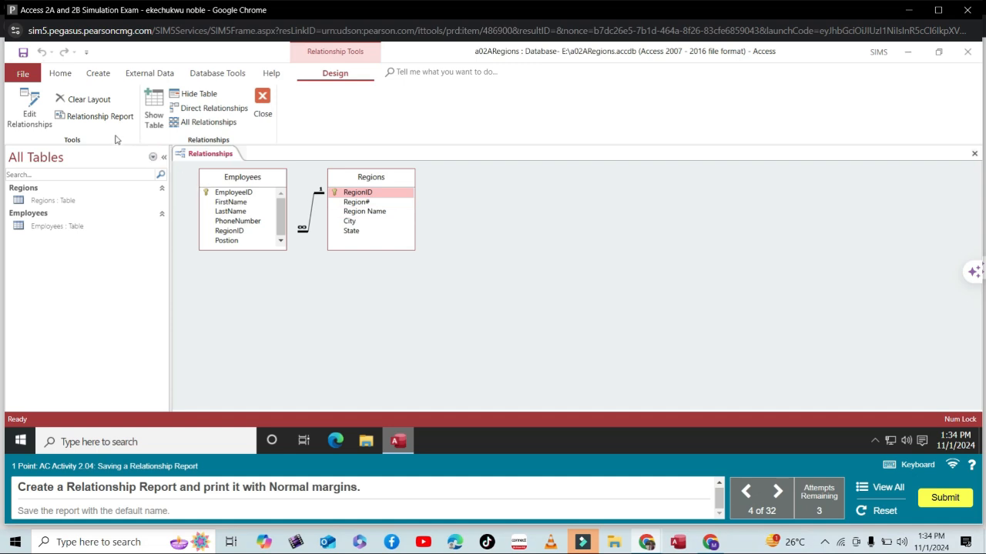
- Create a relationship report and set its page margins to Normal
click(96, 116)
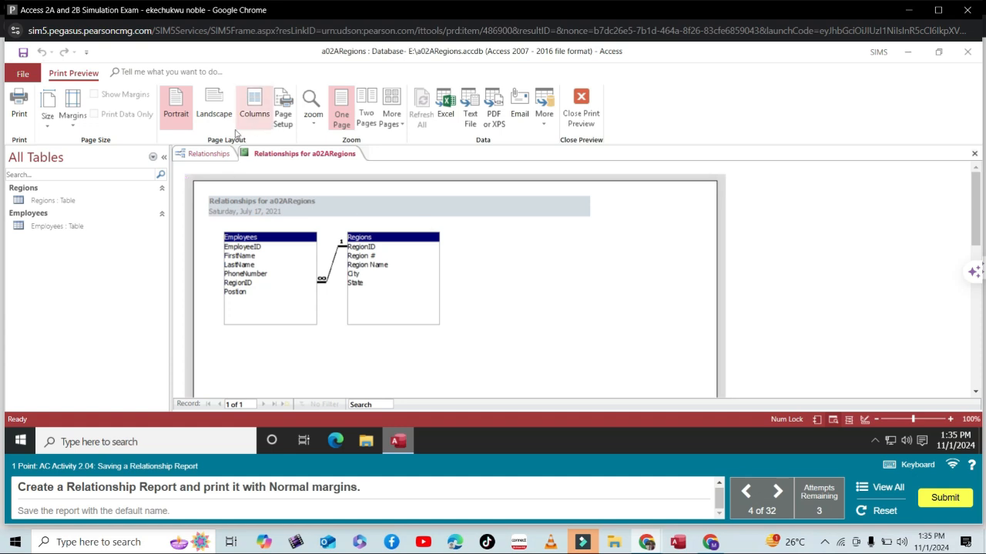
click(72, 116)
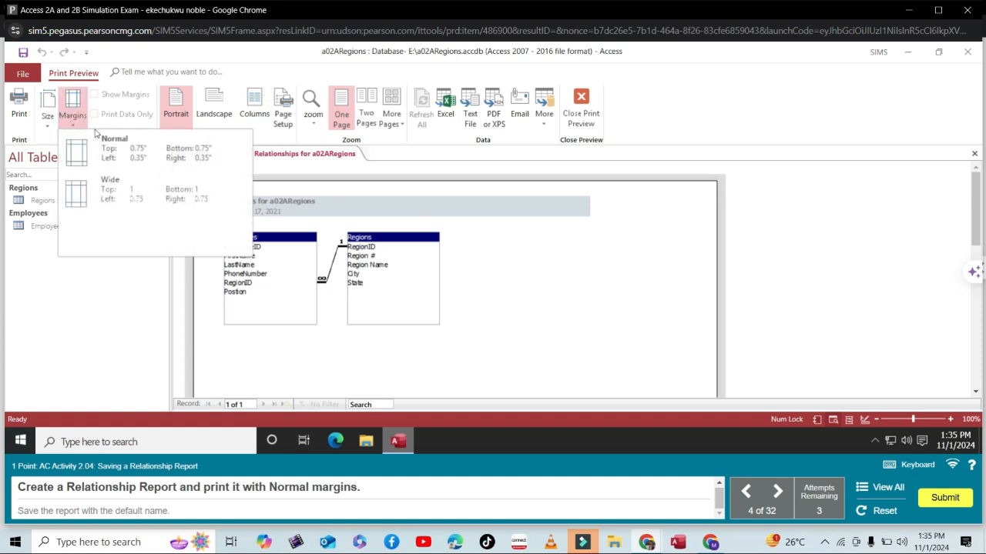
click(123, 150)
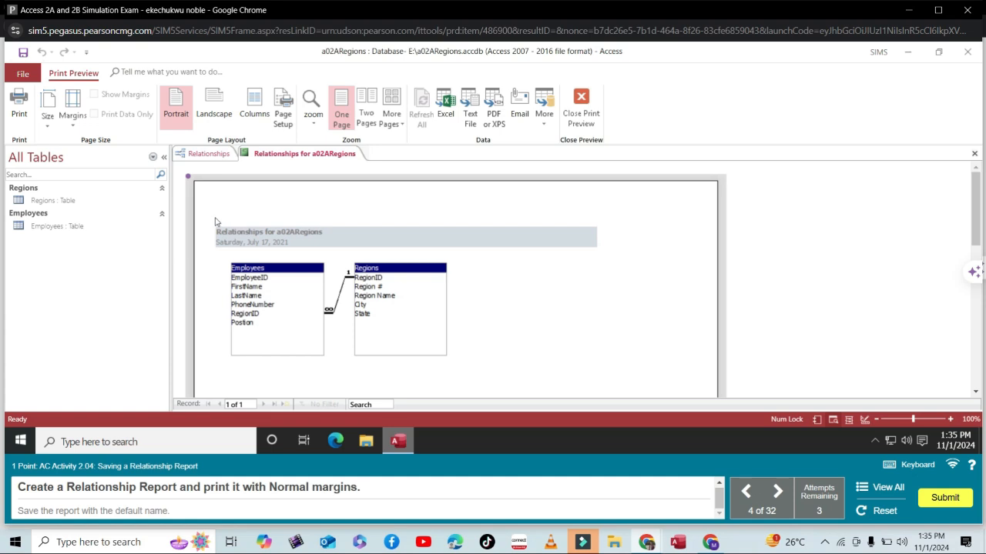
- Print the relationship report and save it with the default name
click(19, 114)
click(559, 330)
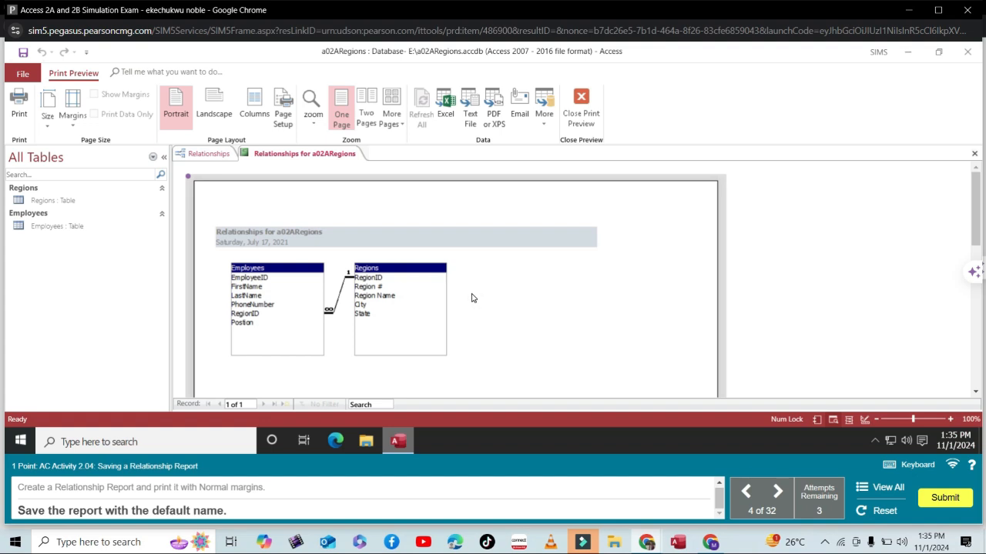
click(22, 52)
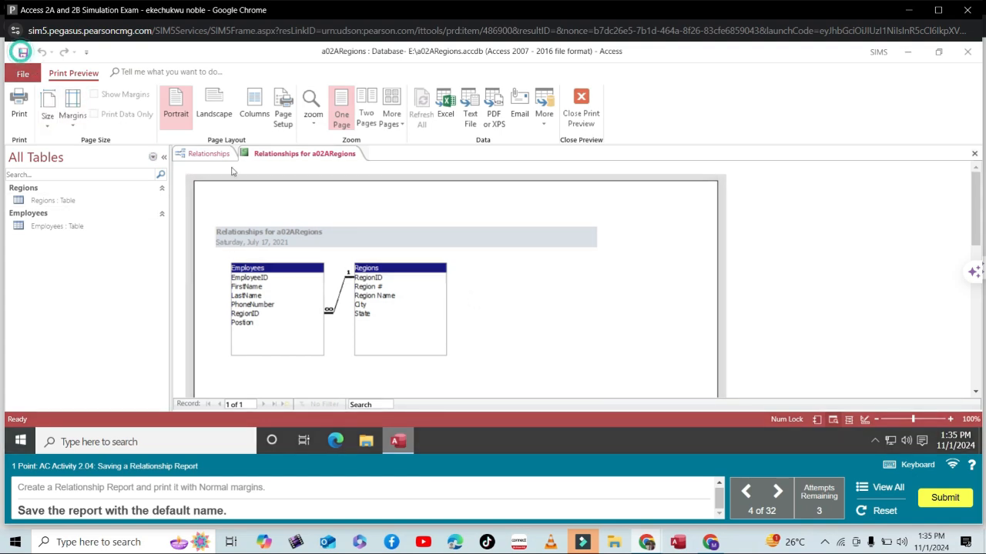
click(585, 298)
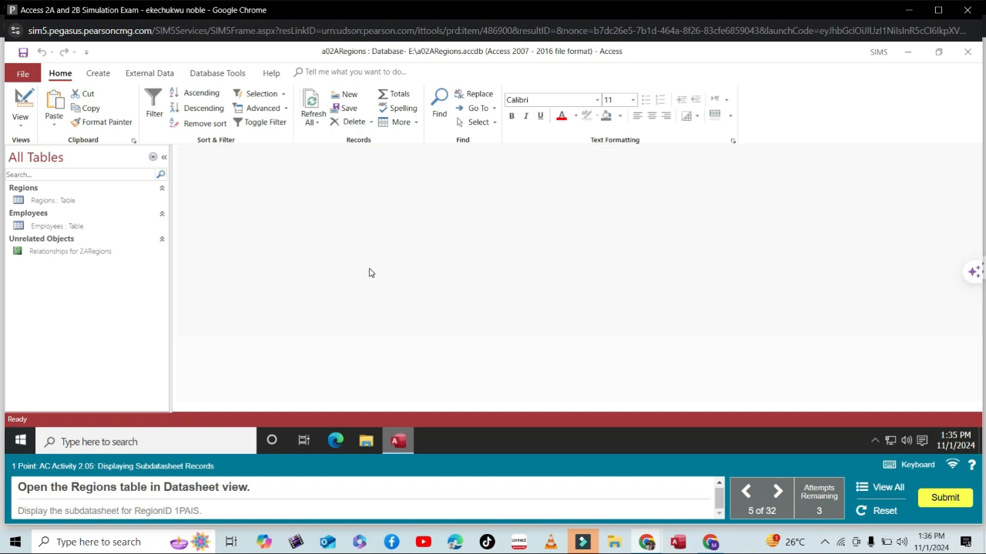
- Open the Regions table in Datasheet view and display the subdatasheet for RegionID 1PAIS
click(73, 203)
double_click(74, 202)
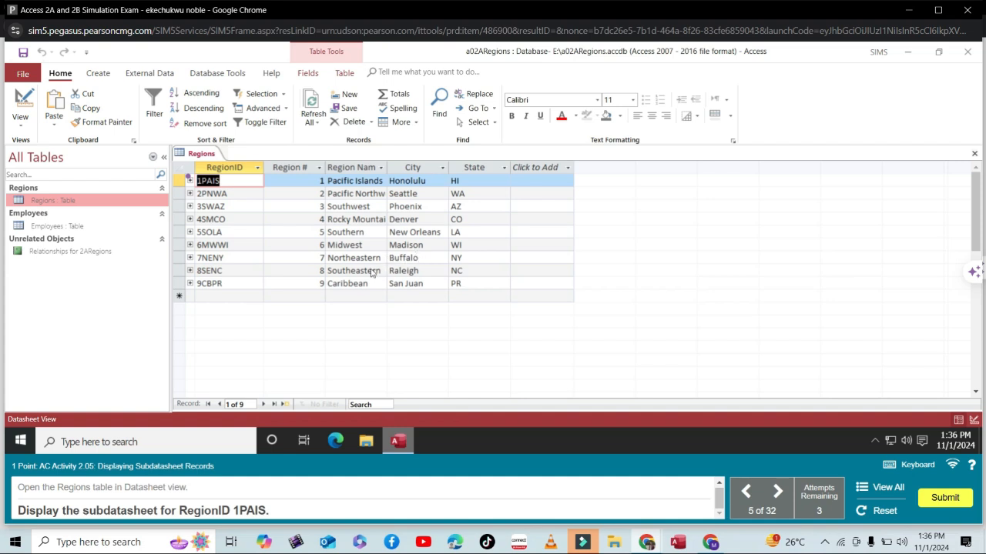
mouse_move(189, 179)
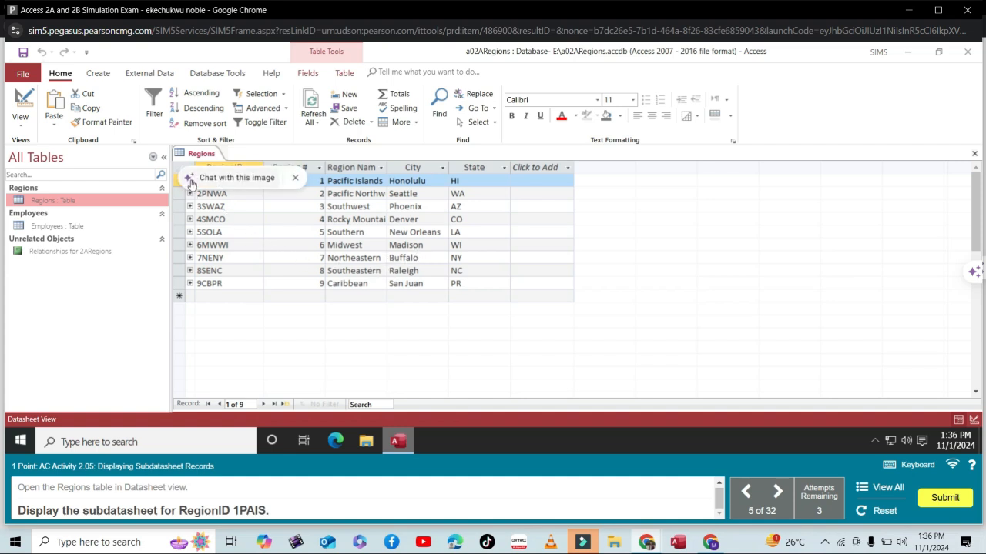
click(297, 178)
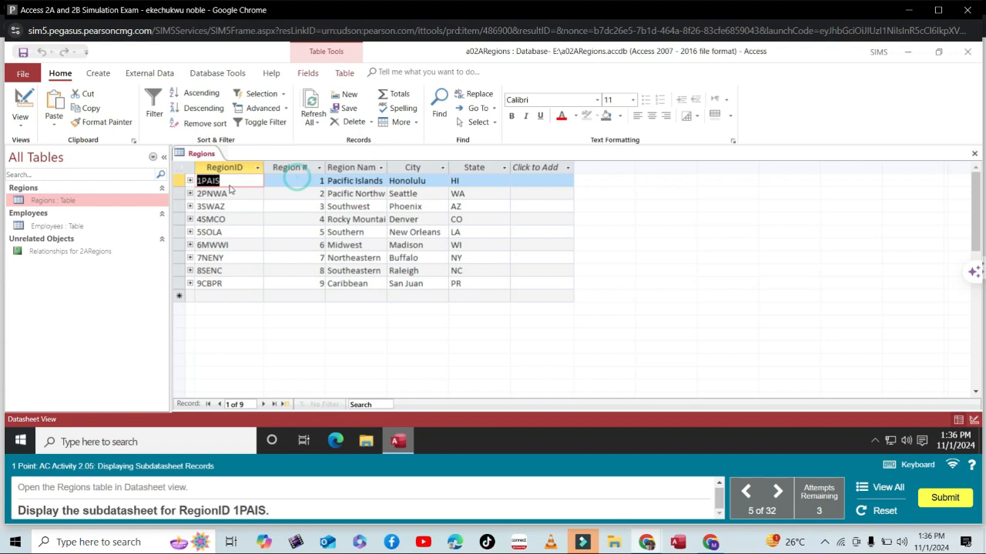
click(189, 180)
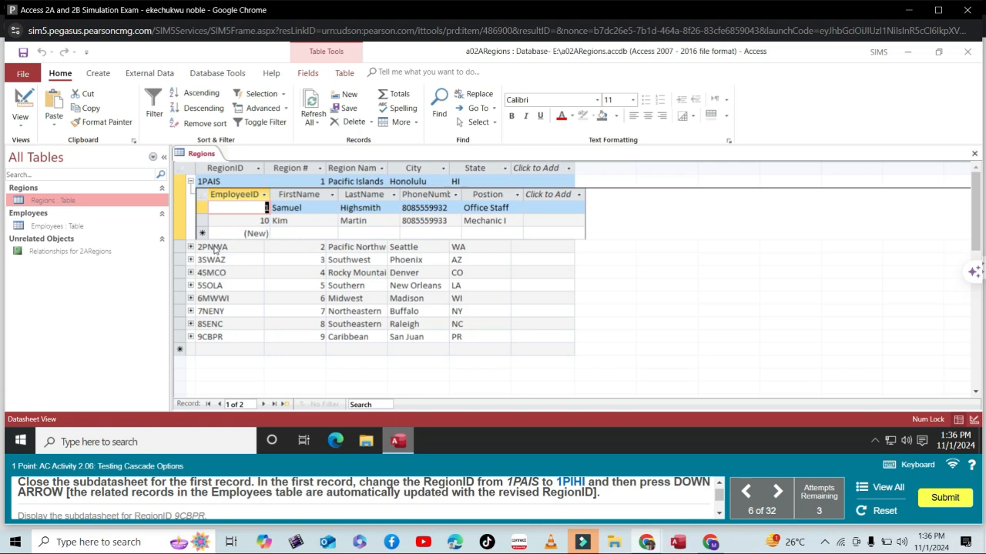
- Close the first record's subdatasheet and change that record's RegionID to 1PIHI
click(190, 181)
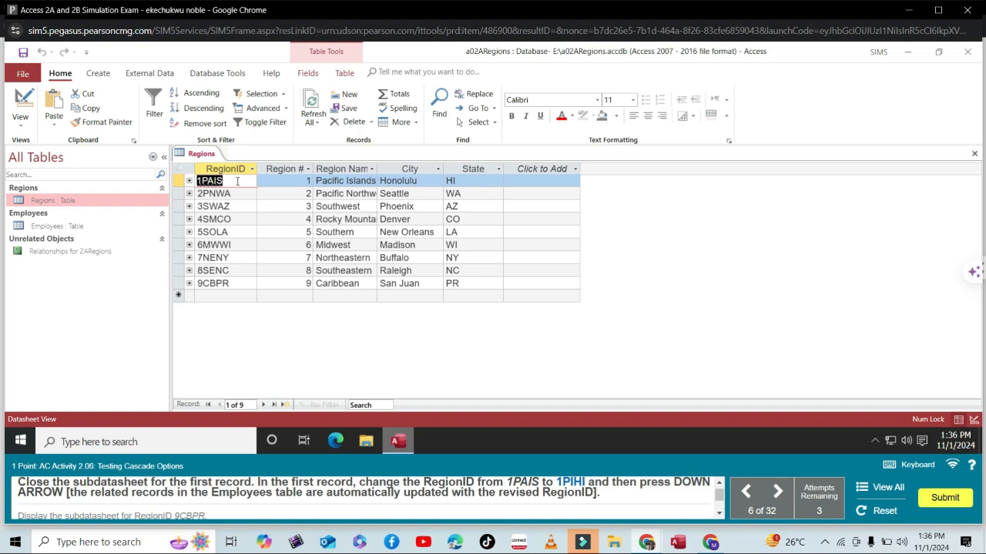
text(1PIHI)
key(Tab)
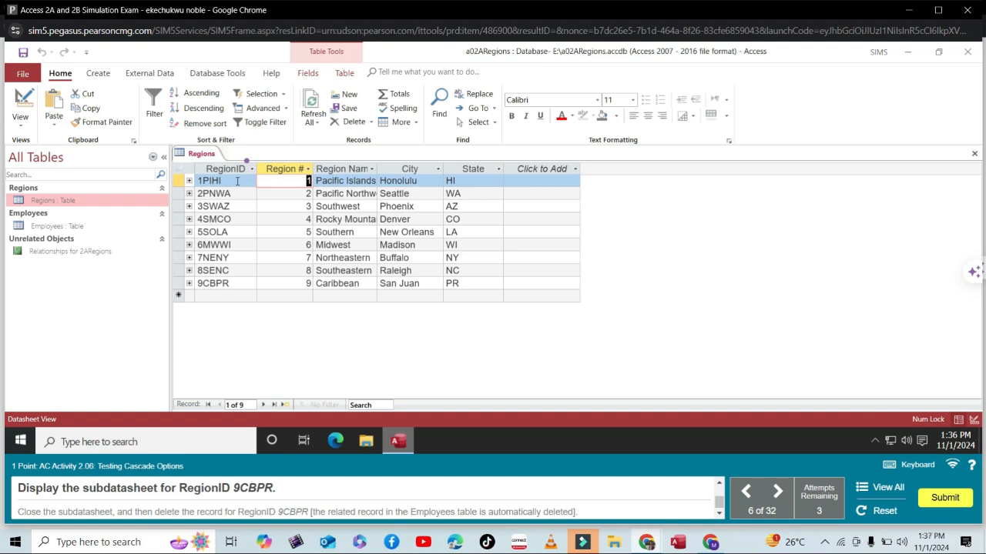
- Display and close the subdatasheet for RegionID 9CBPR, and delete that record along with its related records
click(189, 284)
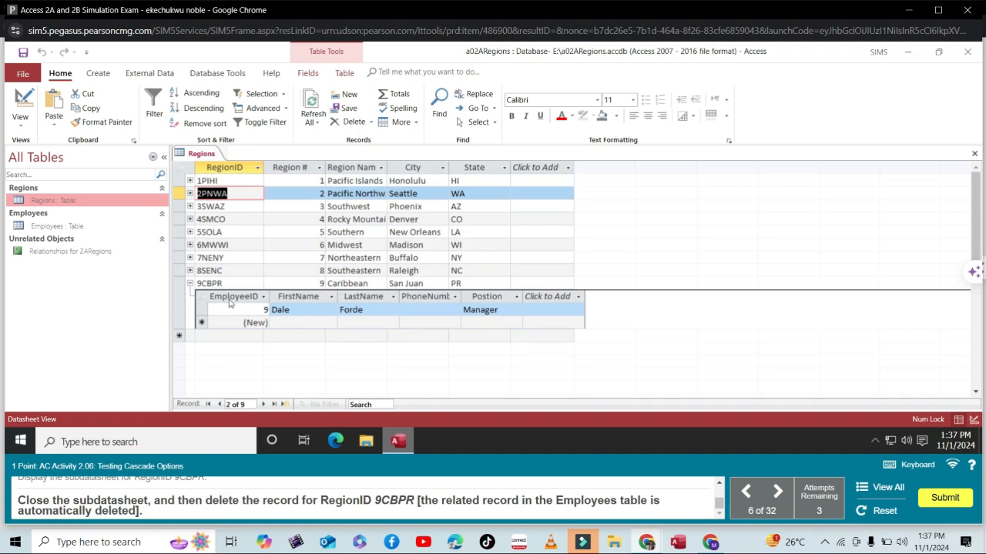
click(190, 284)
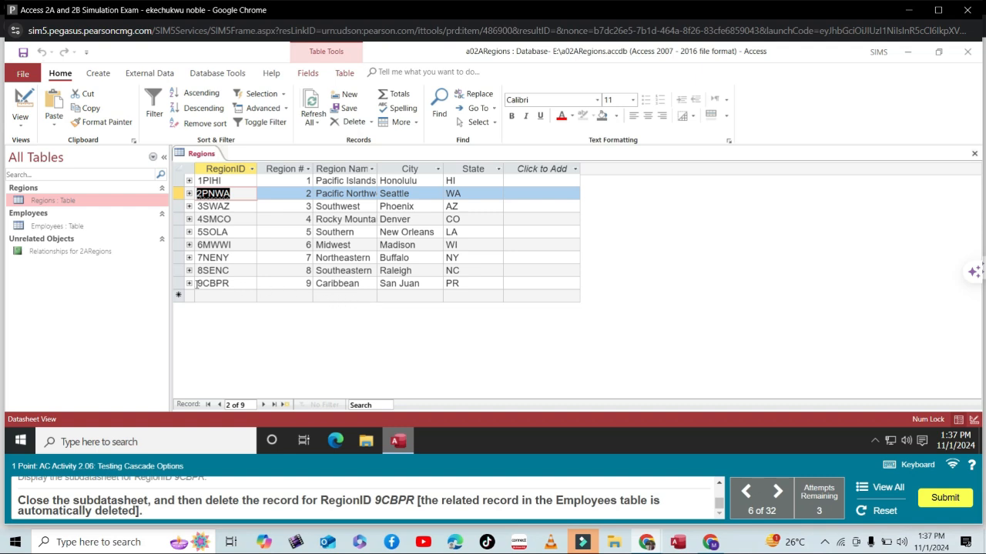
click(176, 282)
right_click(176, 283)
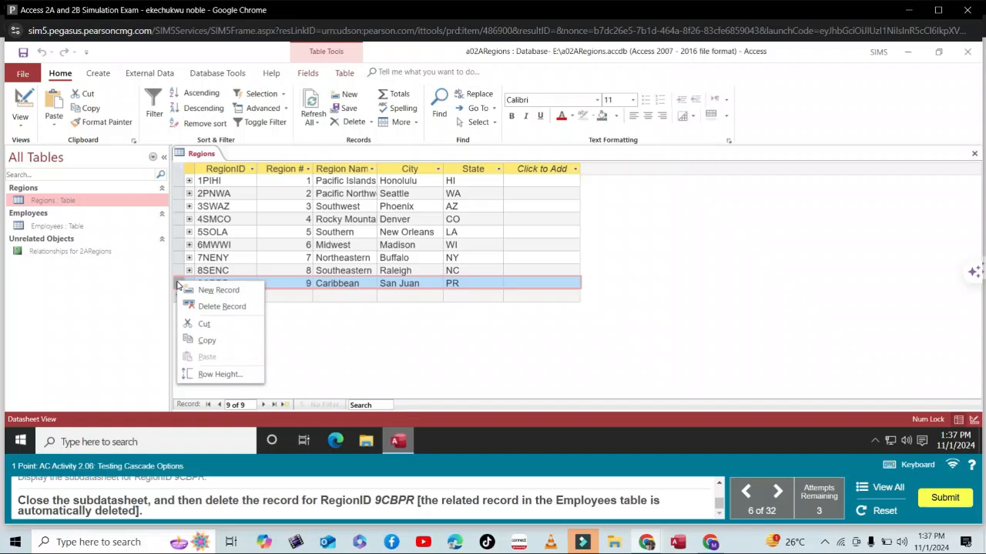
click(222, 305)
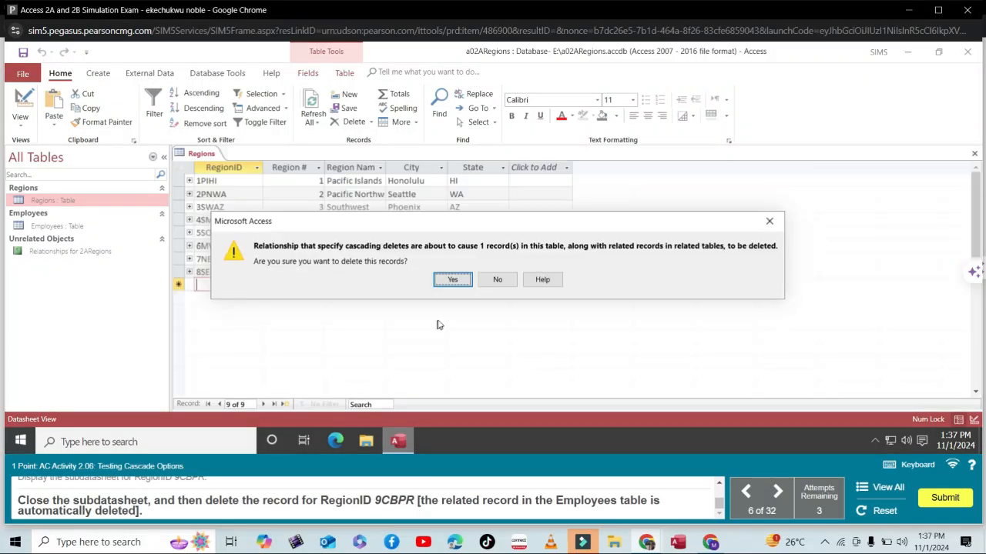
click(451, 282)
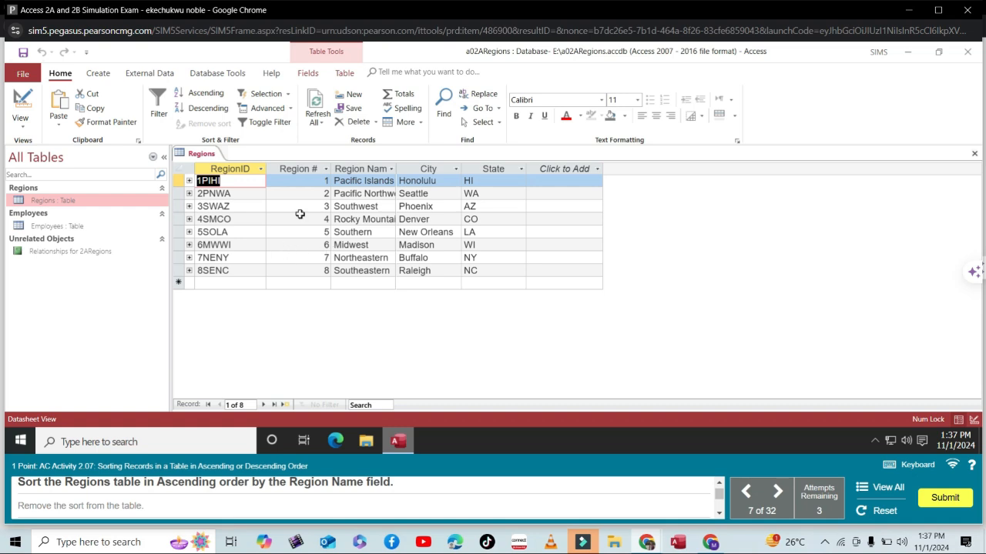
- Sort the Regions table in ascending order by the Region Name field
click(392, 170)
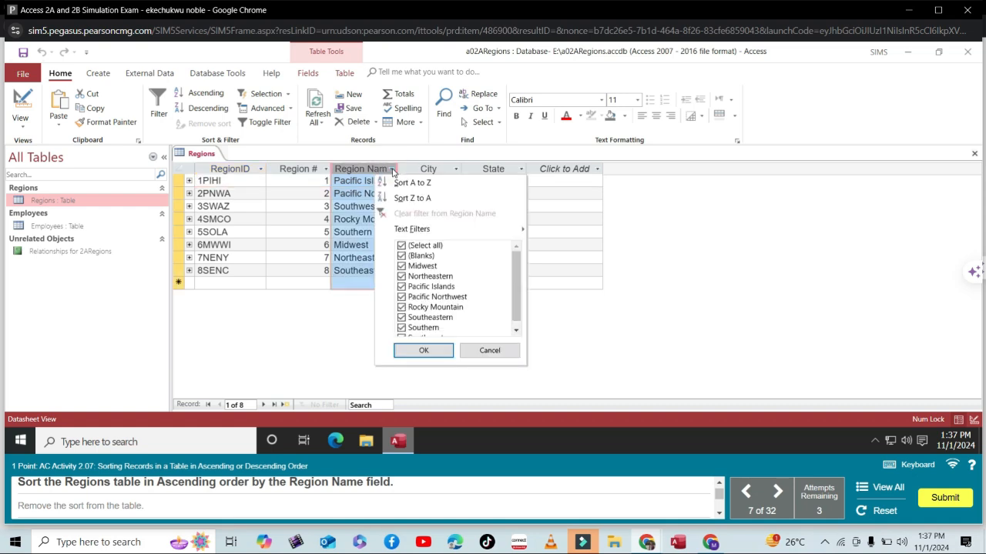
click(408, 185)
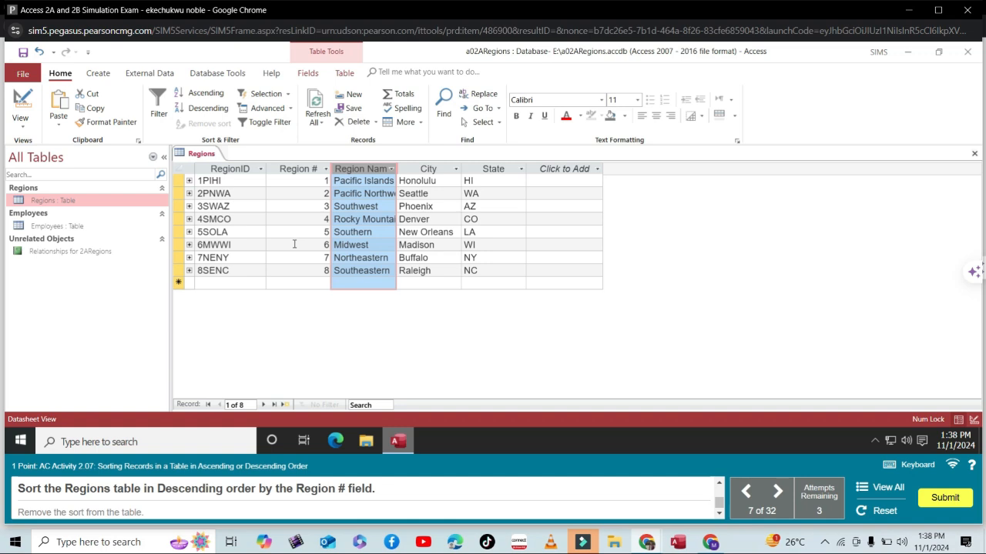
- Sort the Regions table in descending order by the Region # field, and remove the sort from the table
click(327, 169)
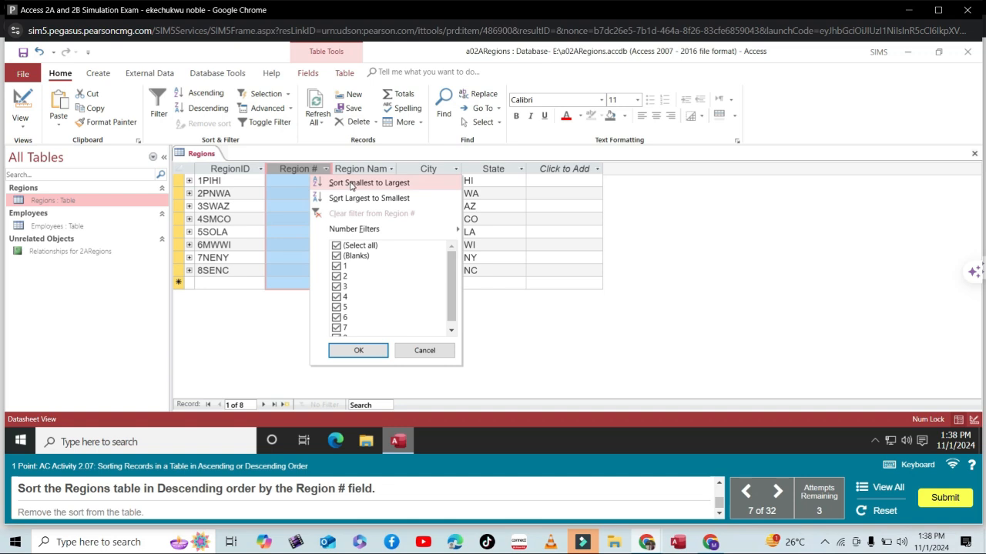
click(351, 198)
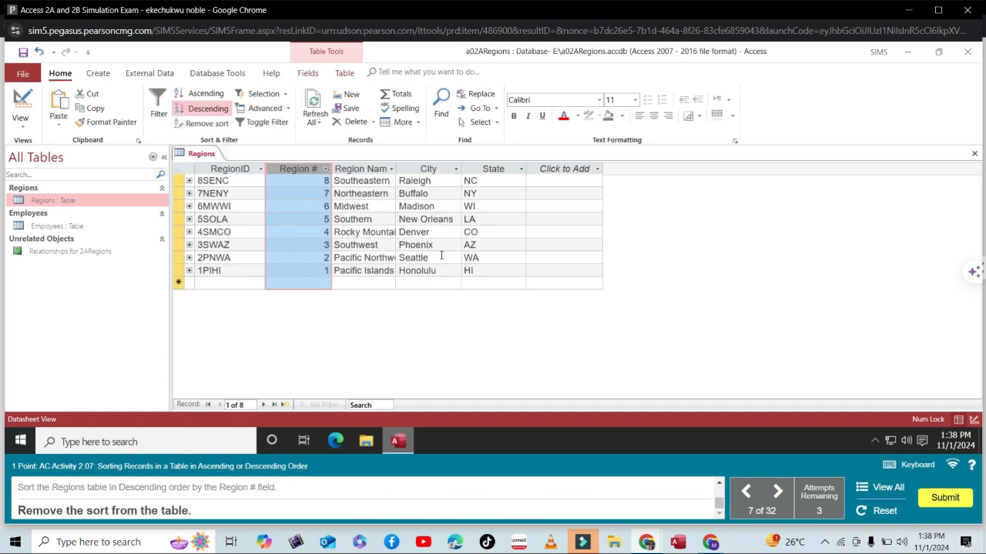
click(205, 123)
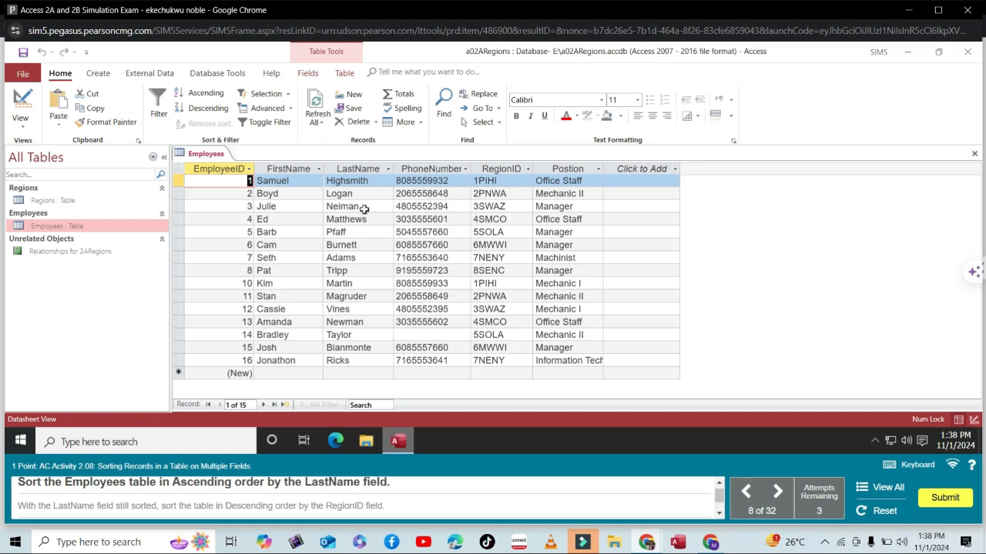
- Sort the Employees table ascending by LastName and descending by RegionID, and clear both sorts
click(390, 170)
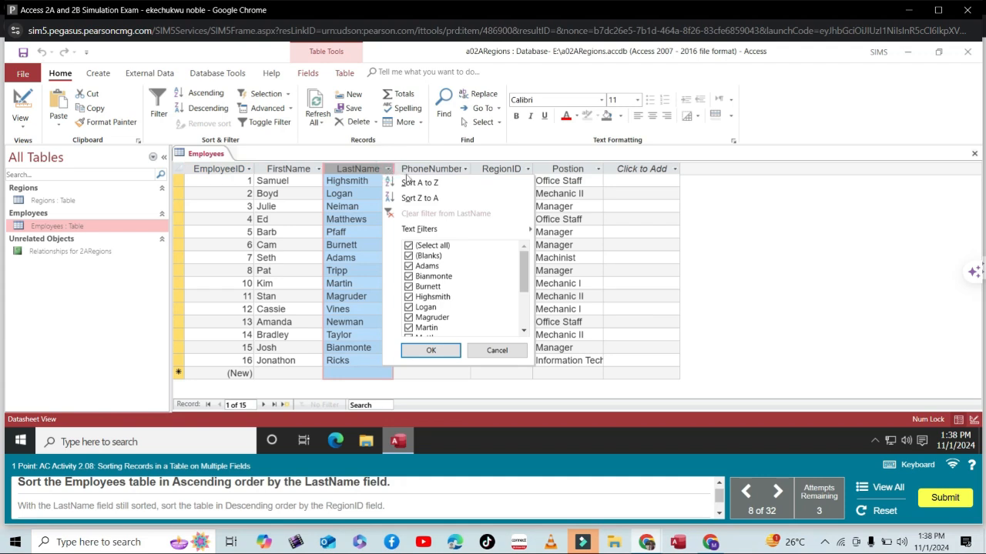
click(417, 185)
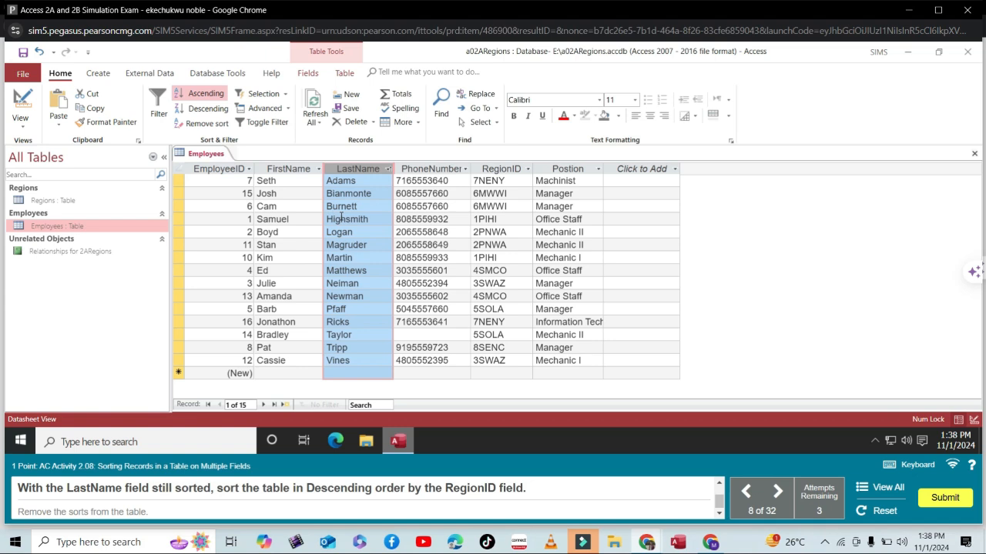
click(204, 108)
click(518, 168)
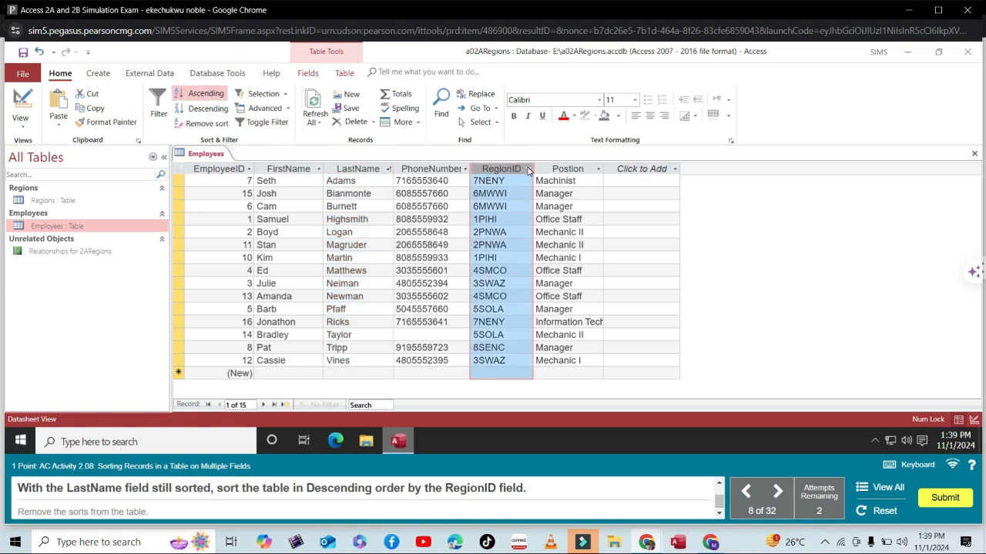
click(529, 170)
click(549, 199)
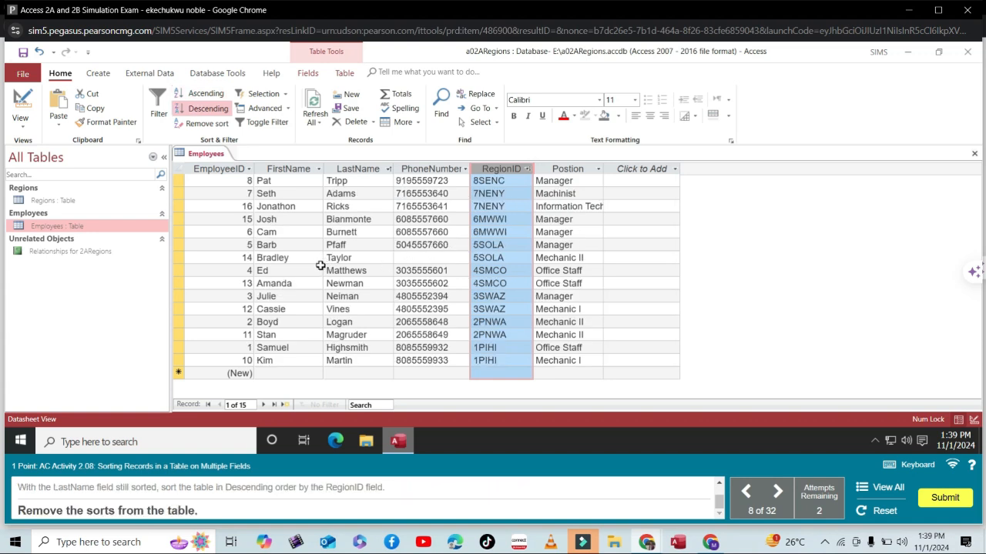
click(202, 123)
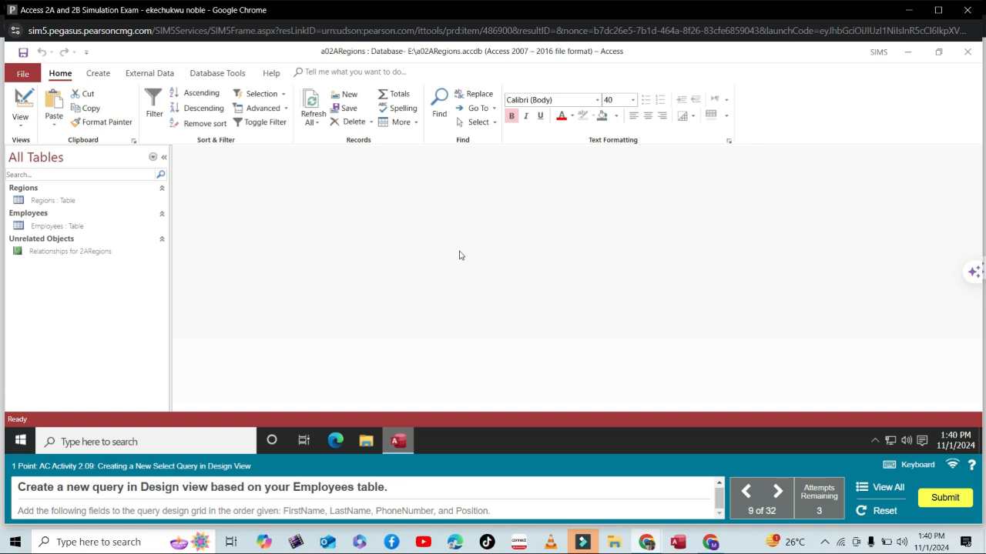
- Create a new query in Design view based on the Employees table
click(98, 73)
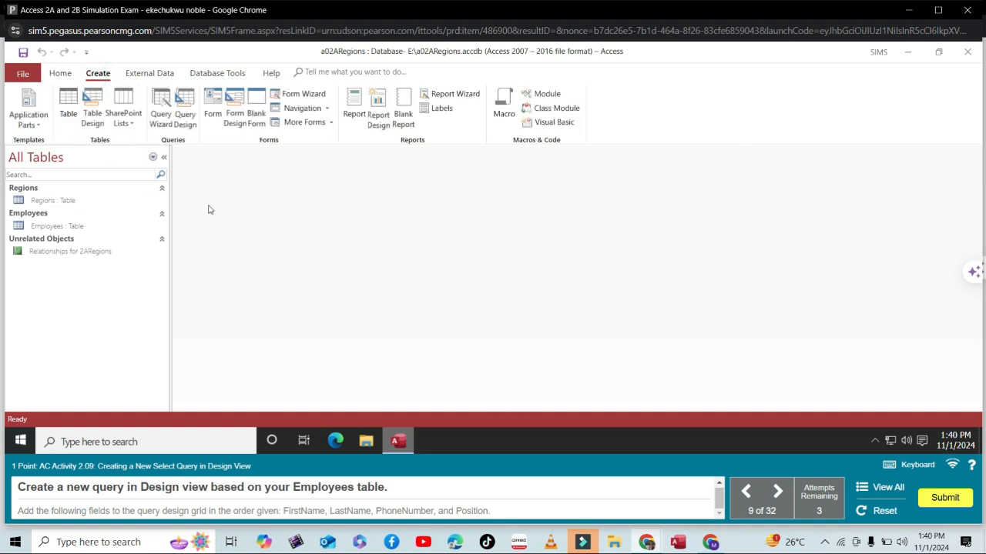
click(186, 114)
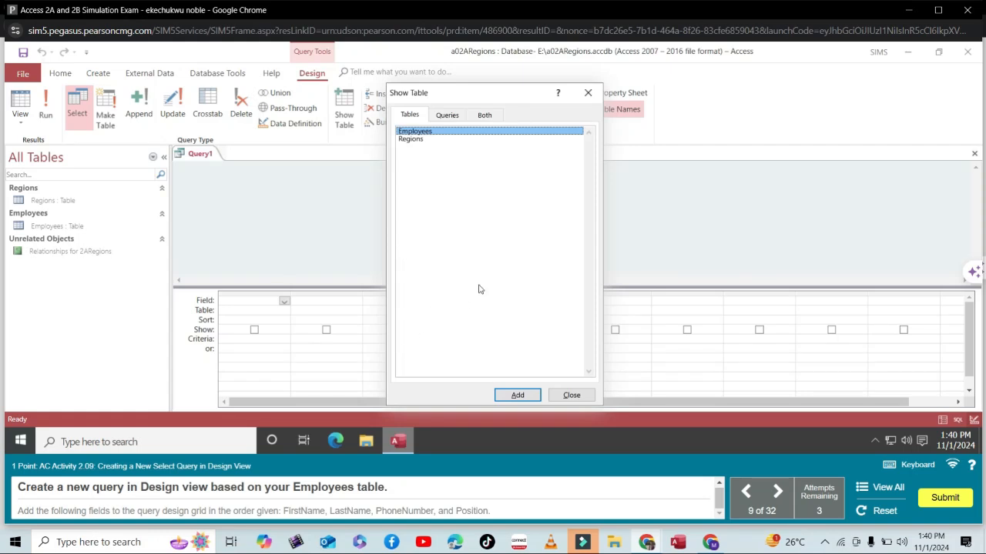
click(516, 394)
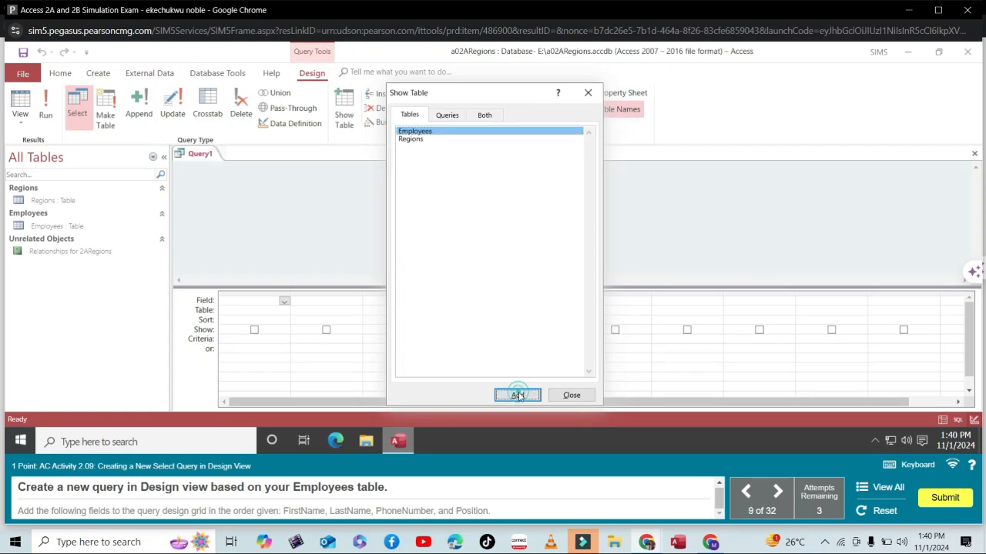
click(571, 397)
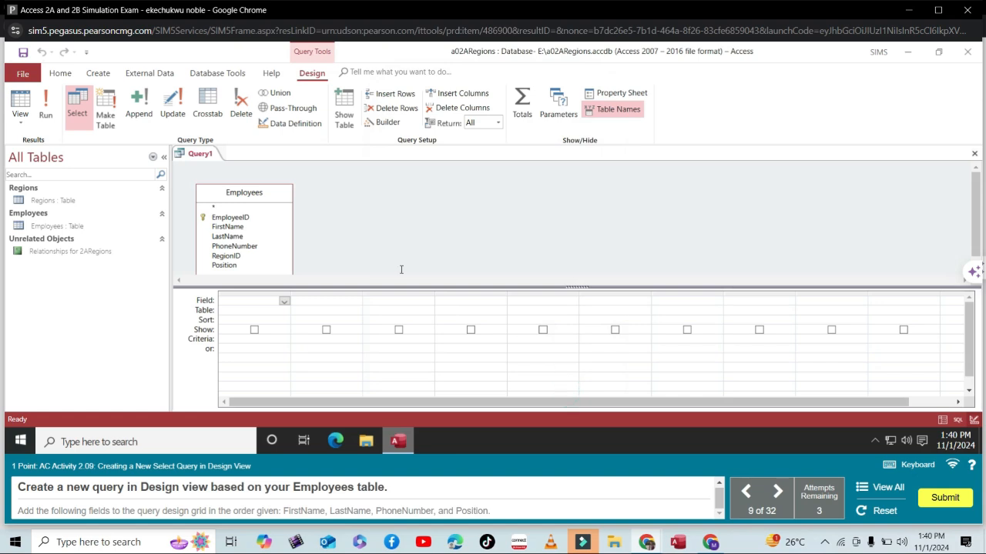
- Add the FirstName, LastName, PhoneNumber and Position fields to the query design grid in that order
drag(380, 286, 381, 324)
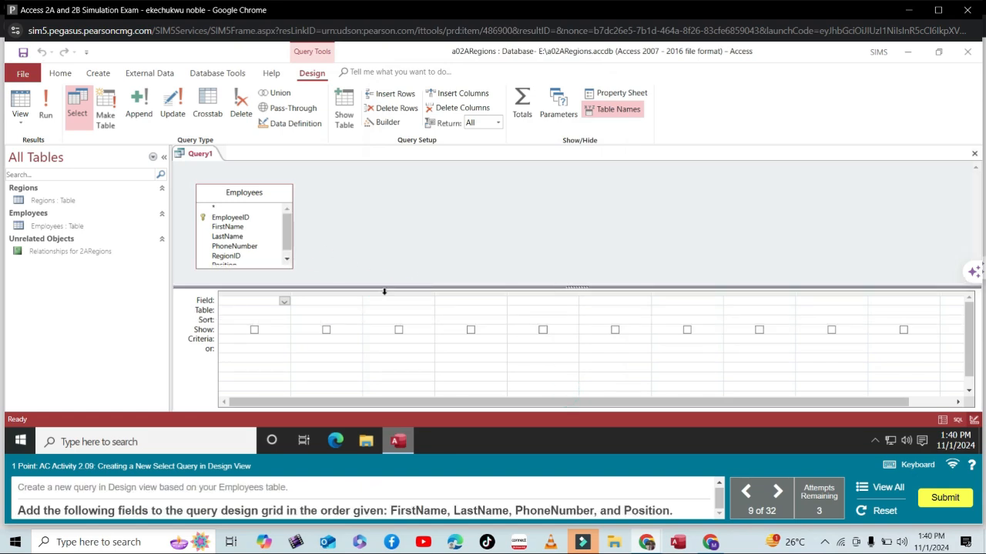
drag(387, 288, 369, 316)
double_click(241, 228)
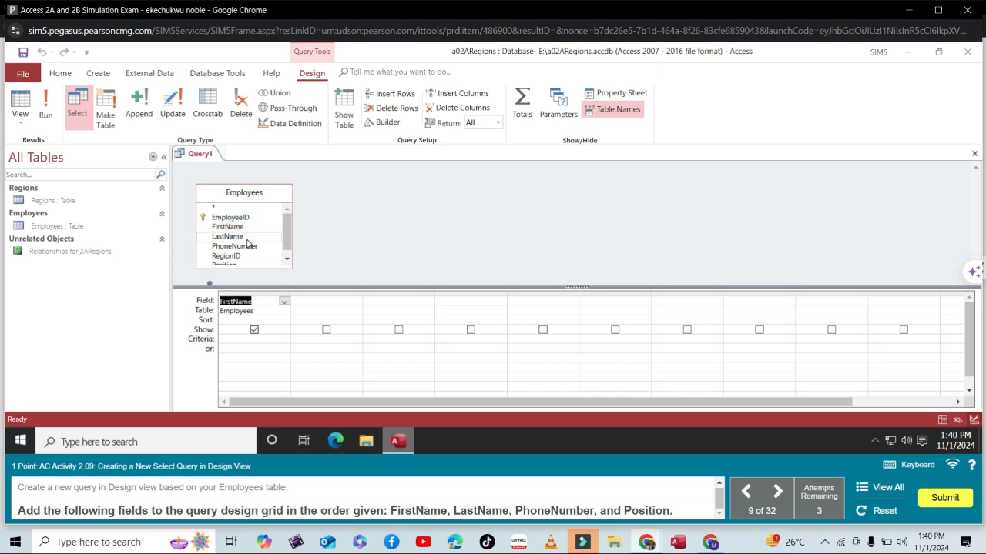
double_click(245, 238)
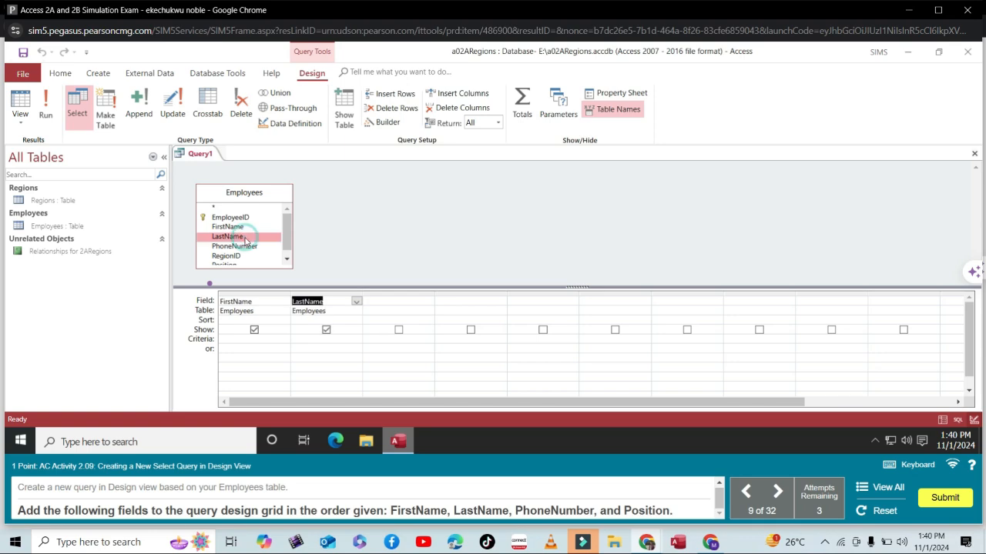
double_click(247, 246)
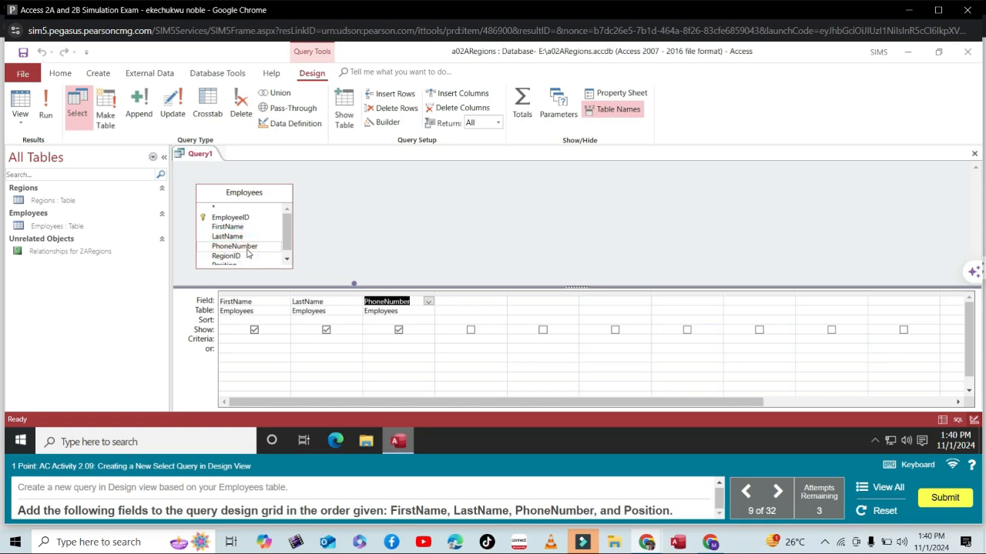
click(288, 260)
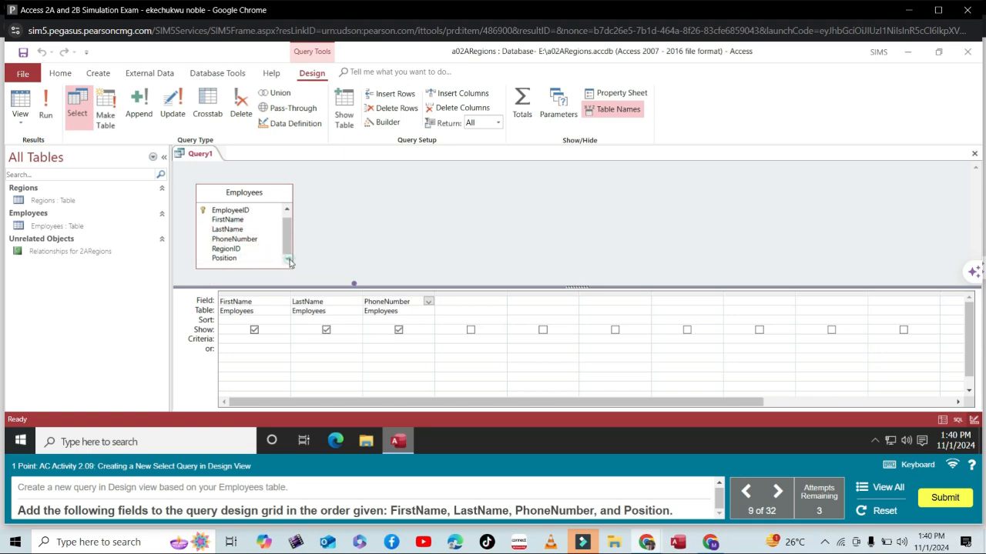
double_click(231, 258)
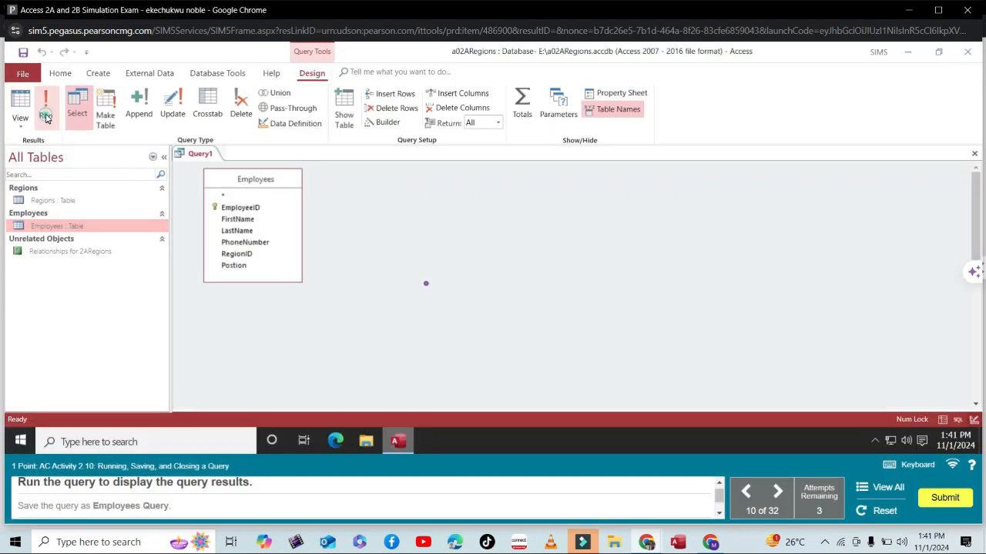
- Run the query and save it as Employees Query
click(46, 116)
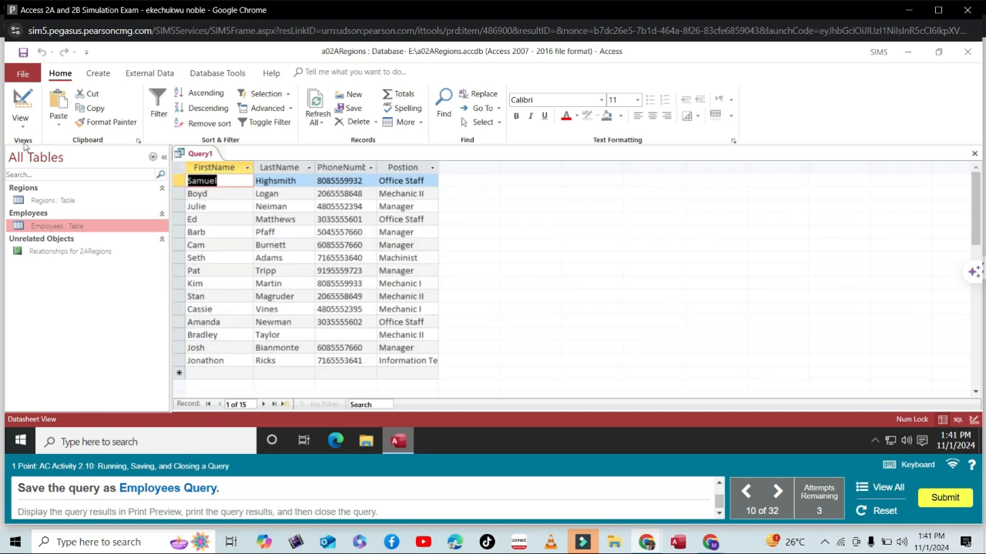
click(23, 52)
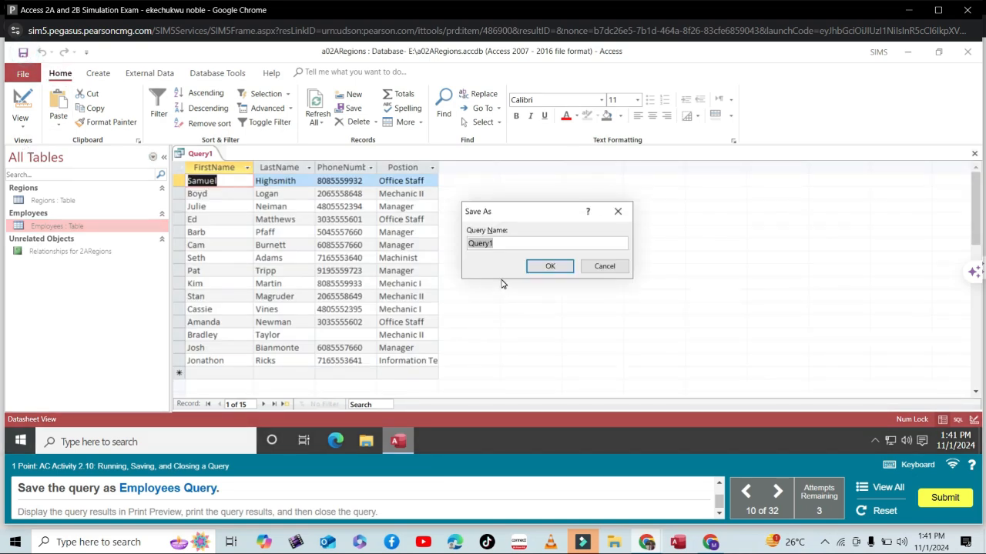
text(Employees Query)
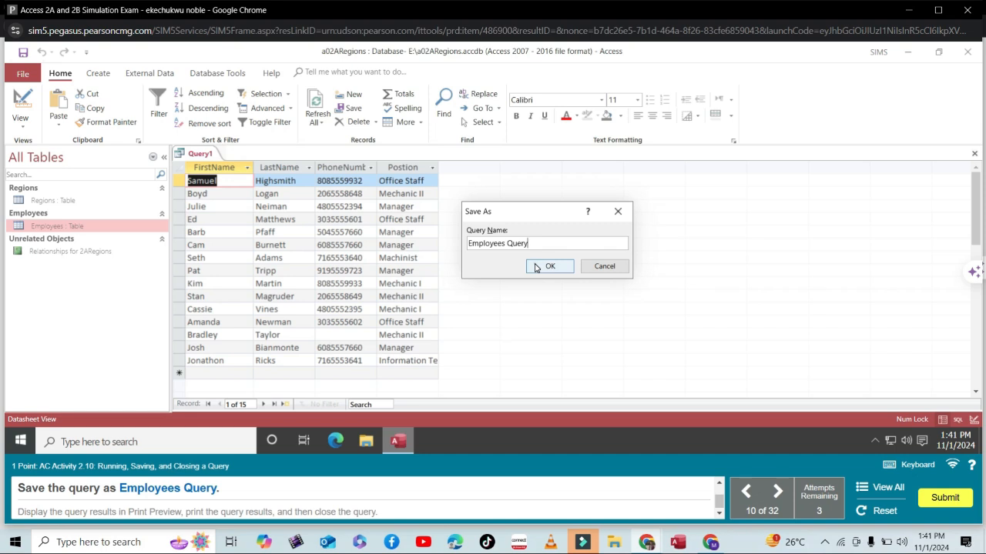
click(547, 267)
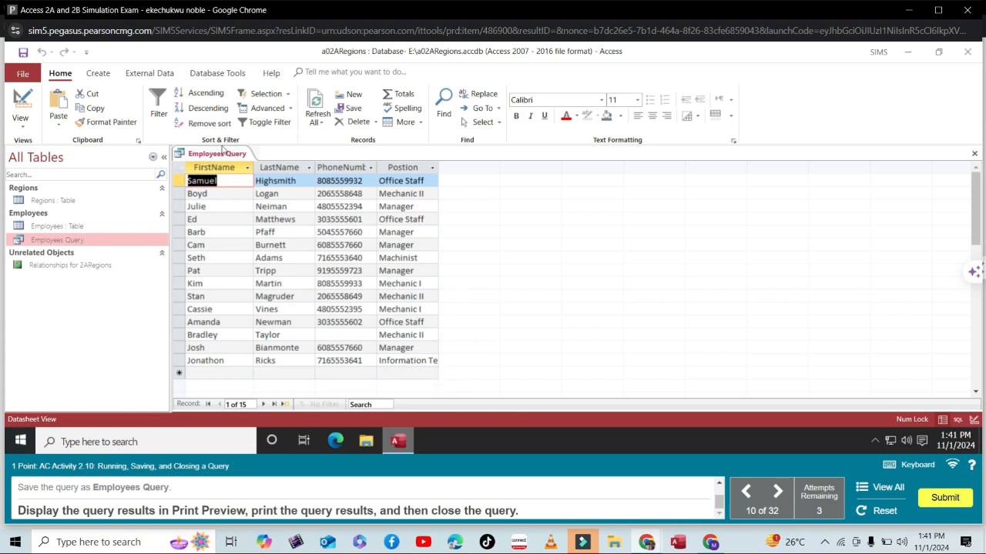
- Display the Employees Query results in Print Preview and print all of them
click(23, 72)
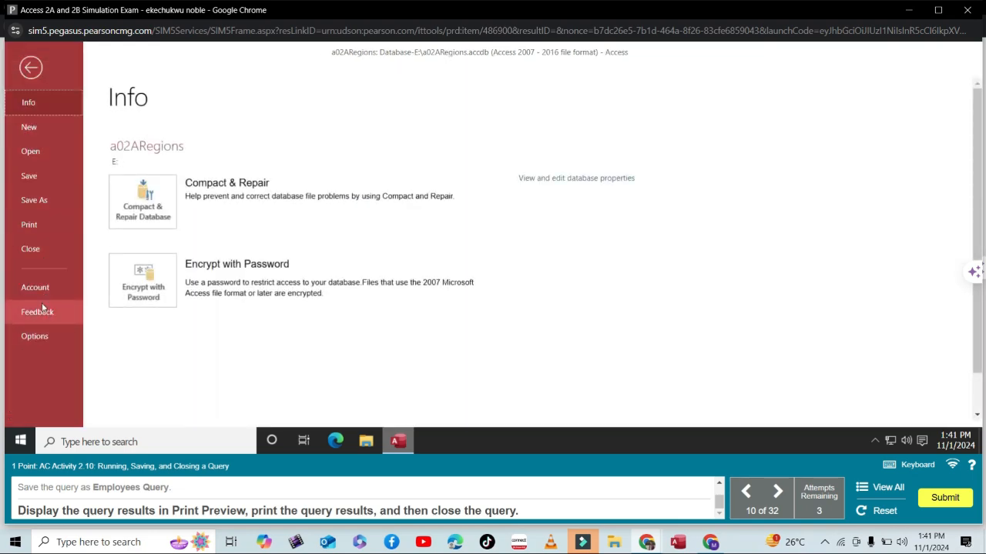
click(29, 226)
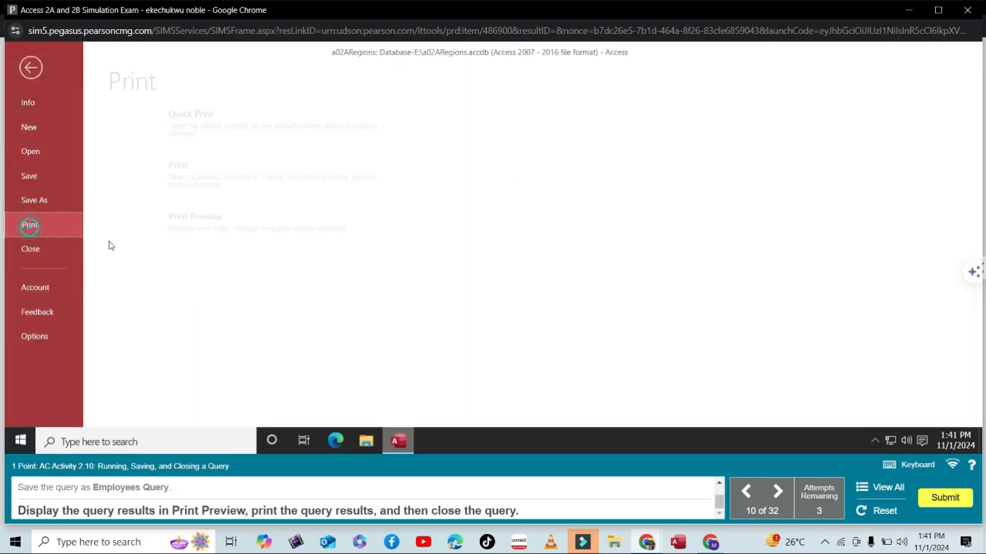
click(237, 240)
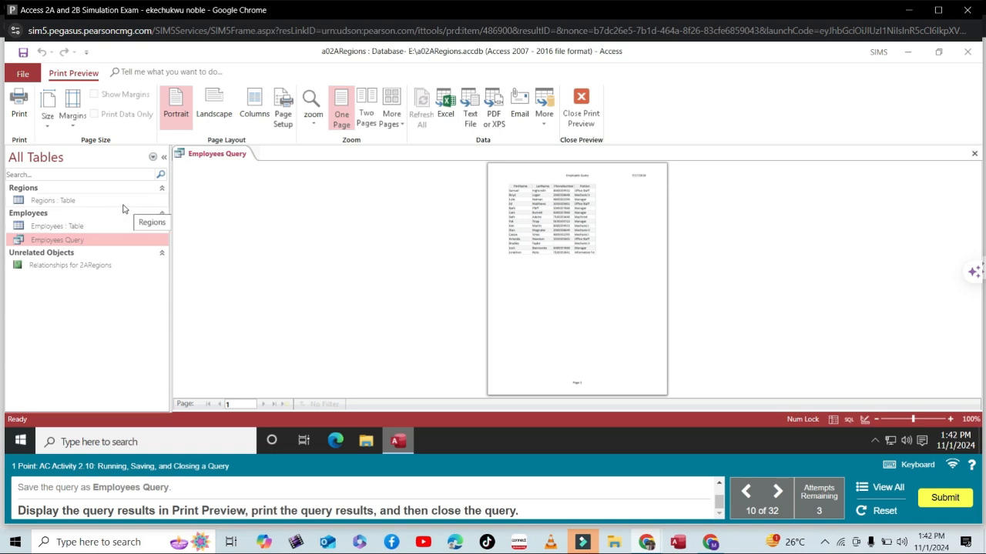
click(599, 121)
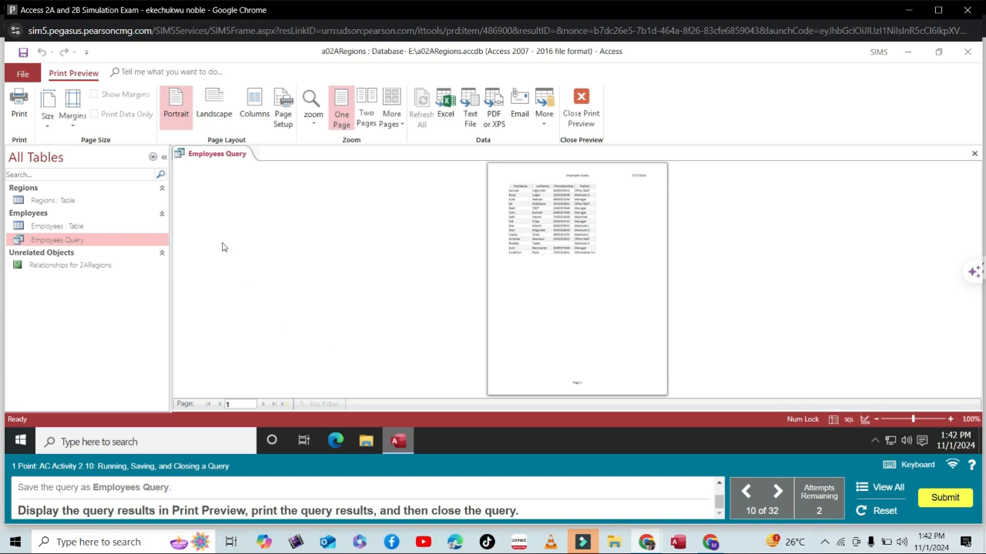
click(19, 108)
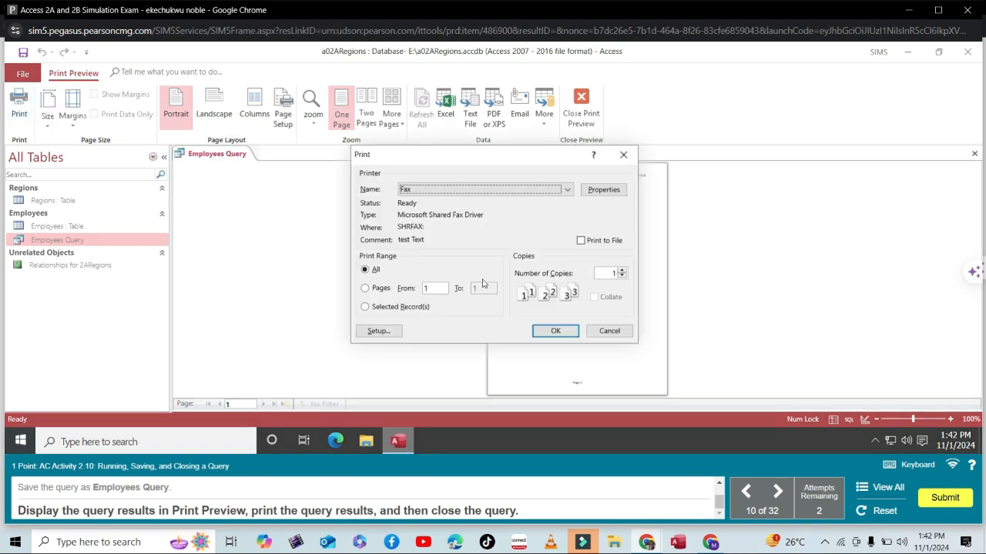
click(570, 333)
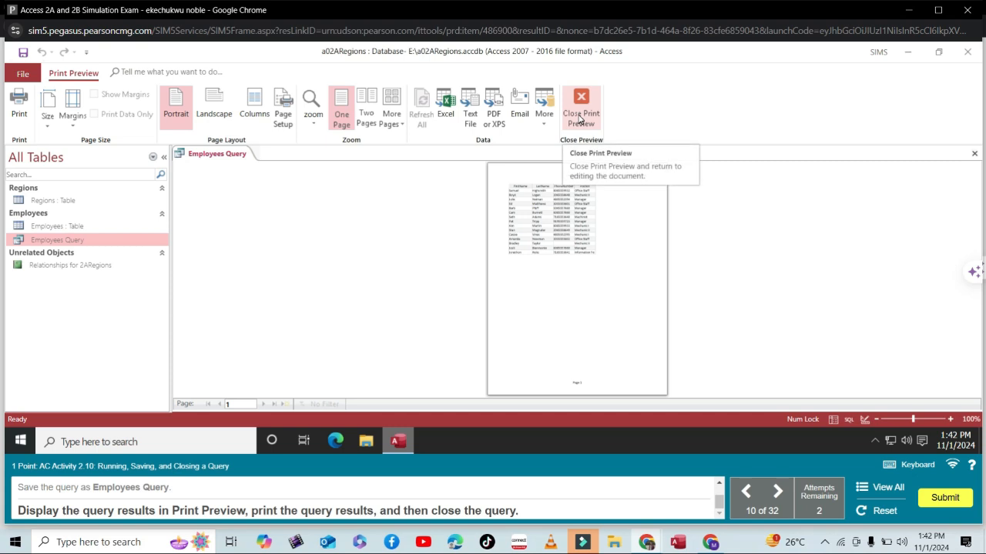
- Try to close the Print Preview and go on to exam question 11
click(580, 116)
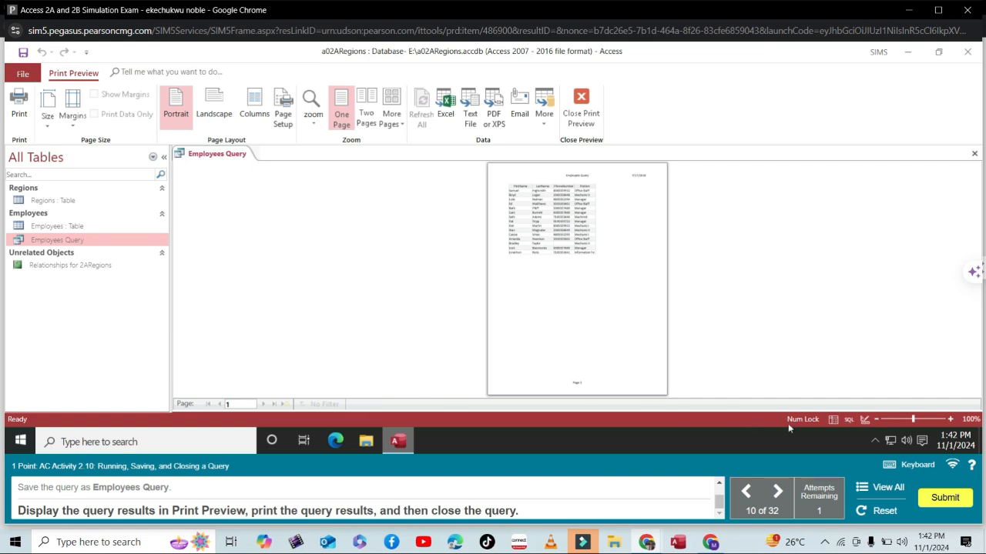
click(777, 494)
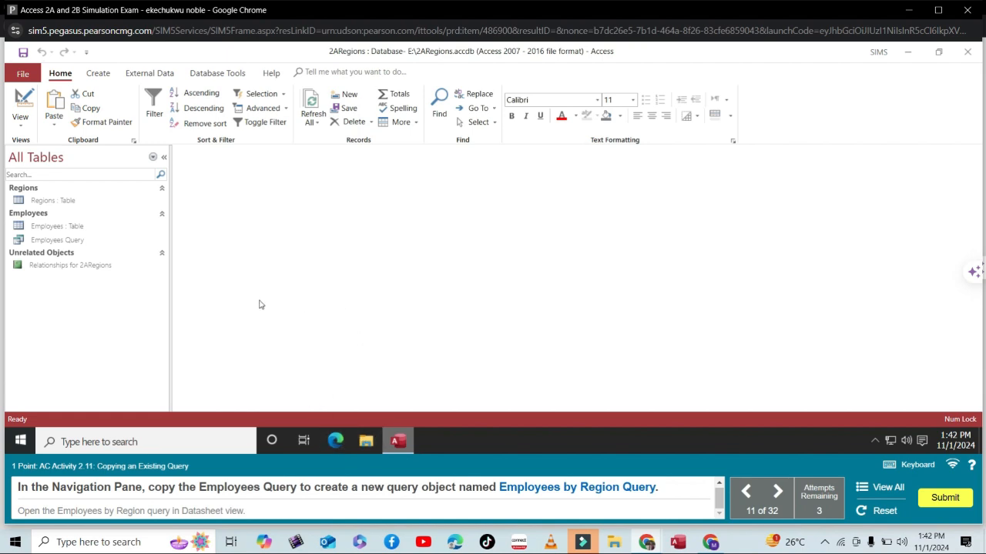
- Copy the Employees Query and paste it as a new query object in the Navigation Pane
click(75, 240)
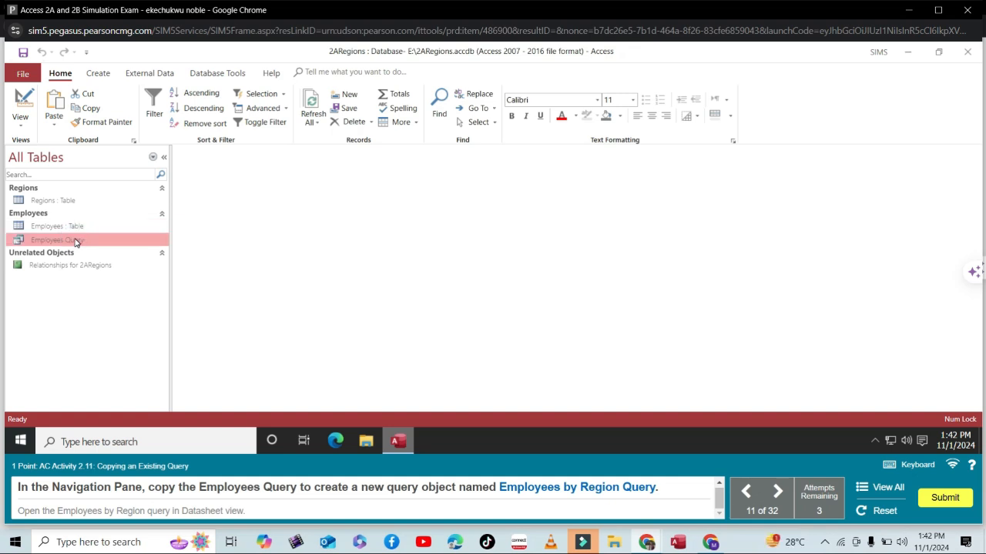
right_click(75, 241)
click(130, 367)
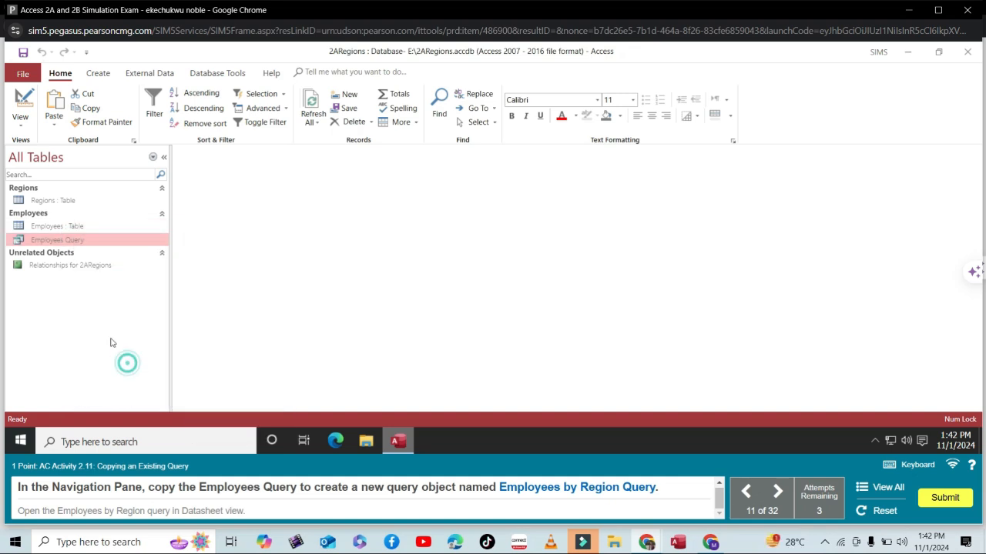
right_click(85, 242)
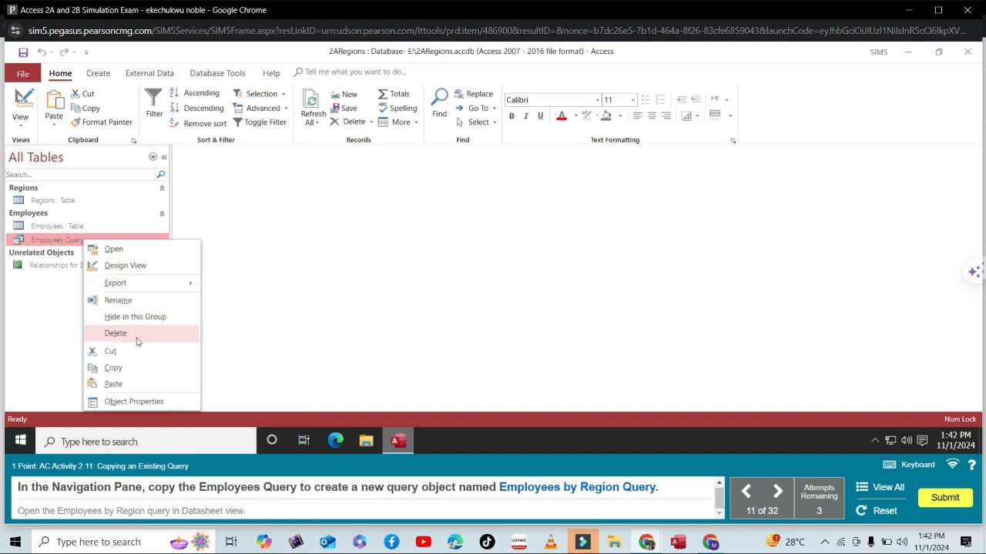
click(123, 384)
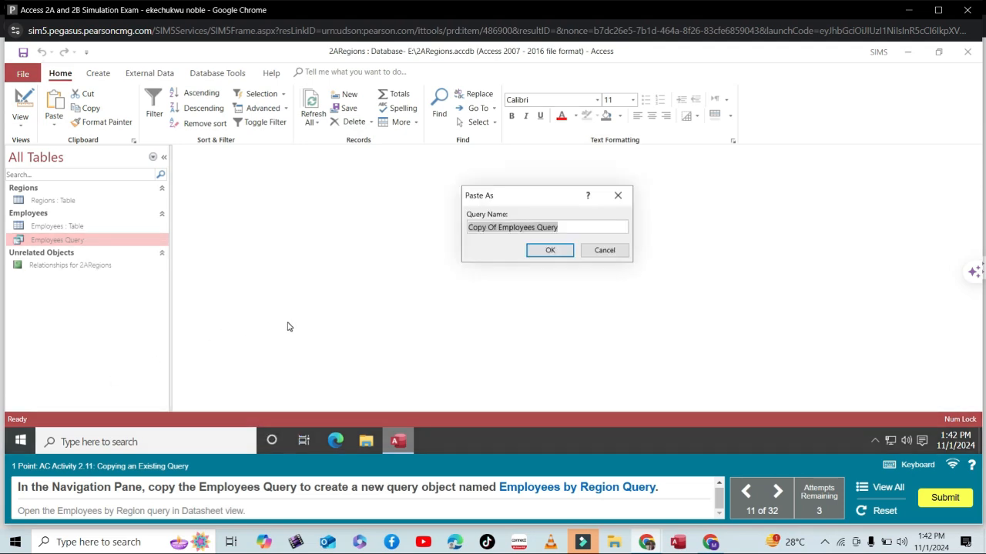
- Name the pasted copy Employees by Region Query and open it in Datasheet view
text(Employ)
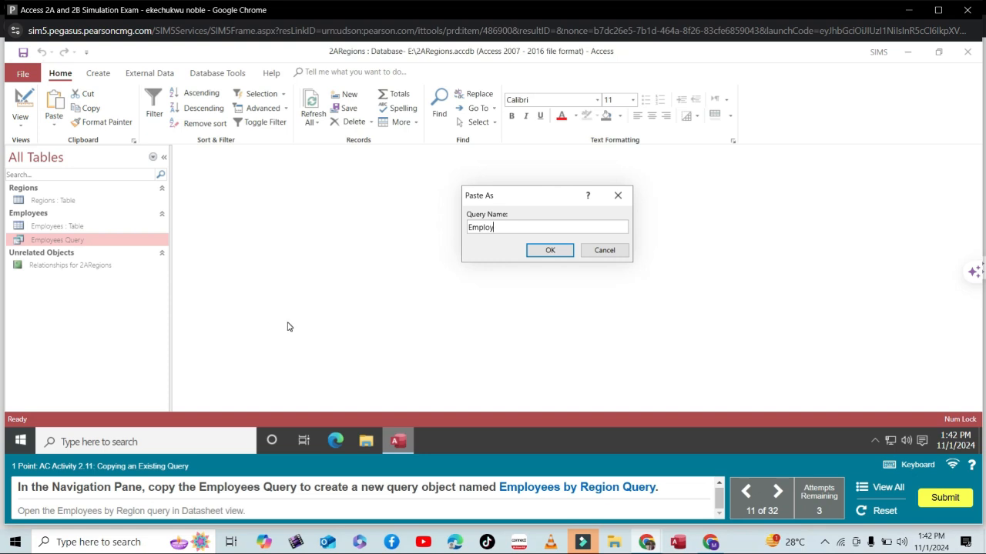
text(ees)
text(By)
key(BackSpace)
key(BackSpace)
text(by Region Query)
click(547, 254)
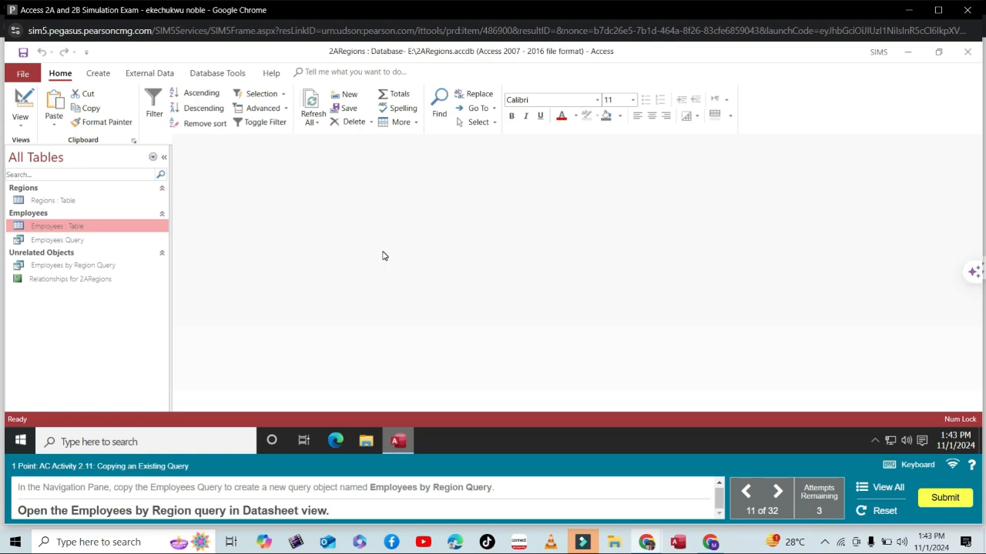
click(96, 266)
double_click(96, 266)
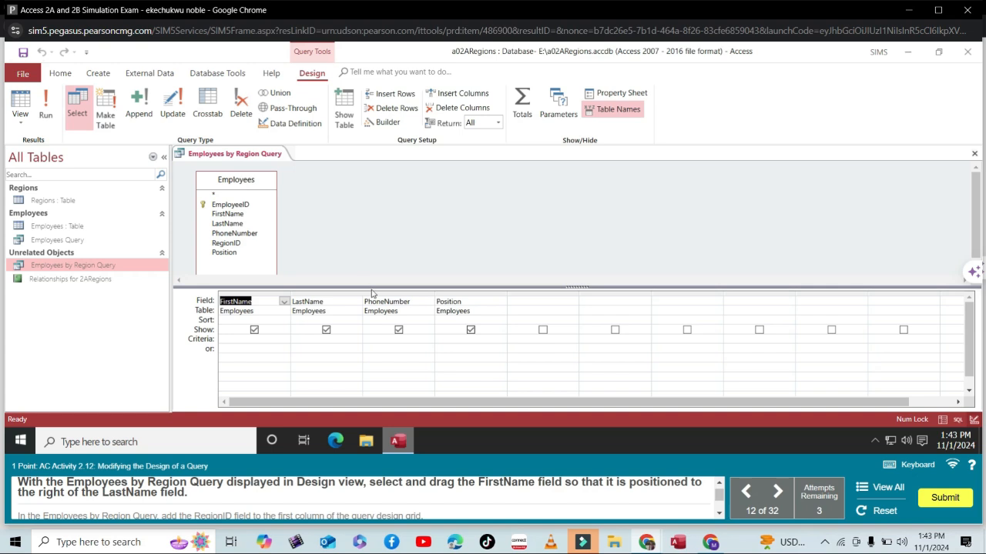
- Move the FirstName field to the right of the LastName field in the Employees by Region Query design grid
click(251, 293)
click(254, 294)
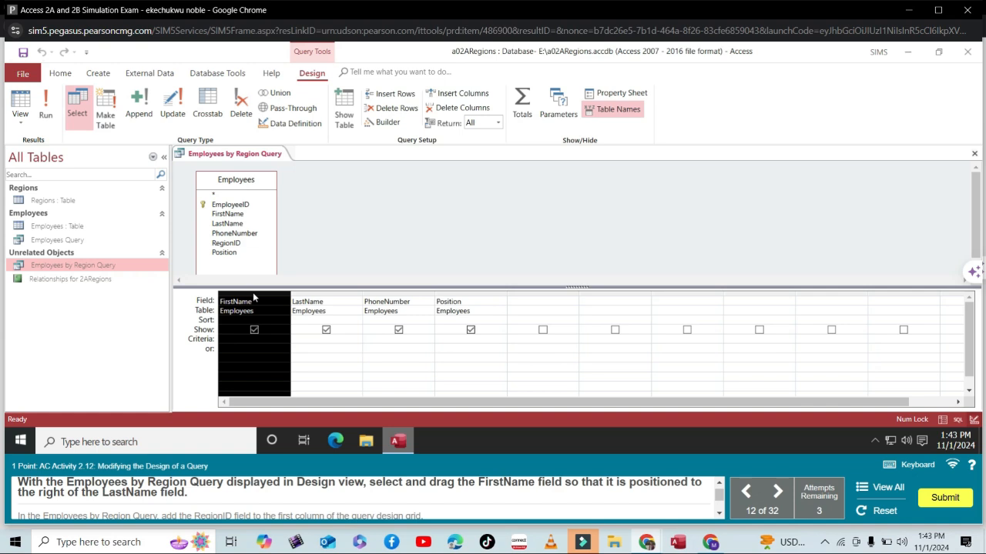
drag(254, 297, 365, 310)
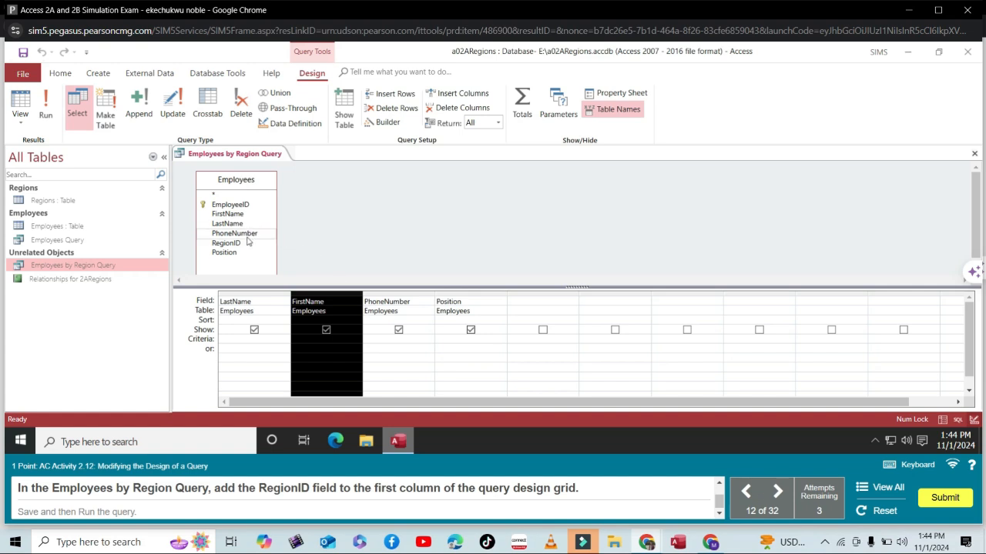
- Add the RegionID field as the first column of the design grid, and save and run the query
drag(243, 244, 252, 307)
click(538, 294)
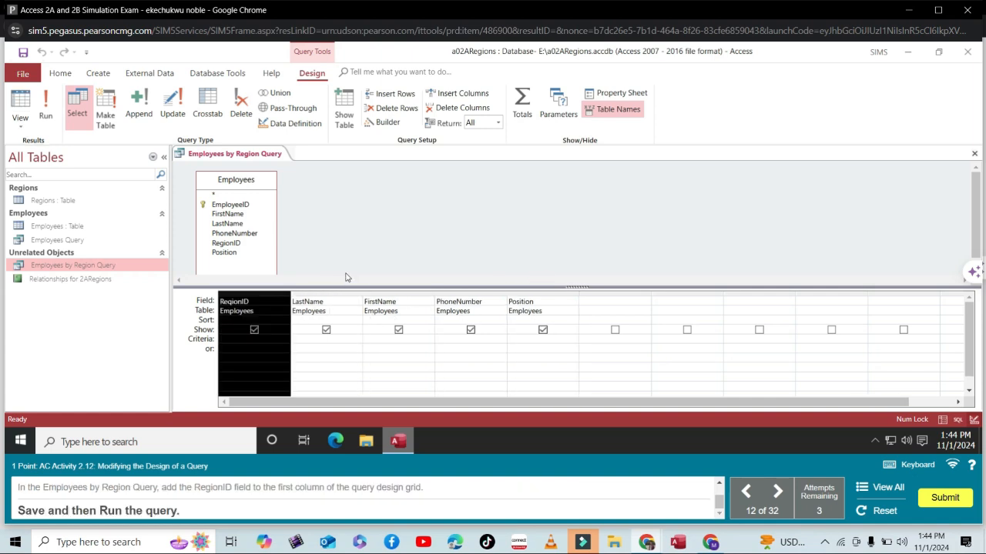
click(23, 51)
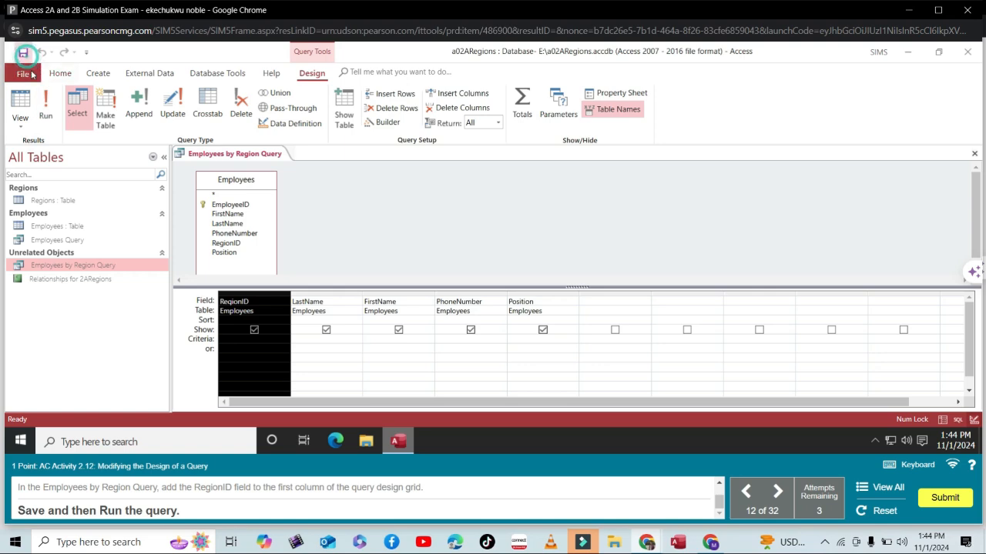
click(46, 108)
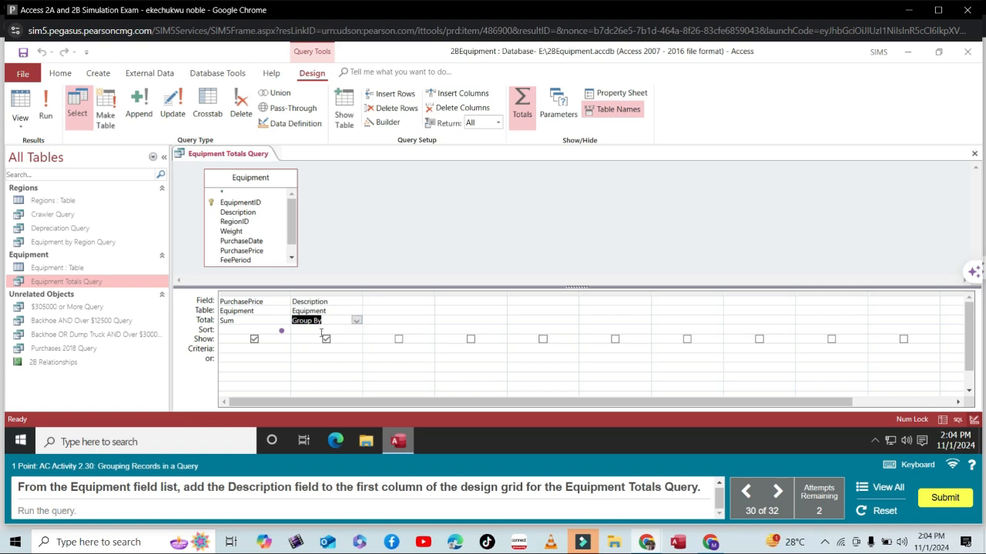
- Move the Description field to the first column of the Equipment Totals Query design grid and run the query
click(316, 291)
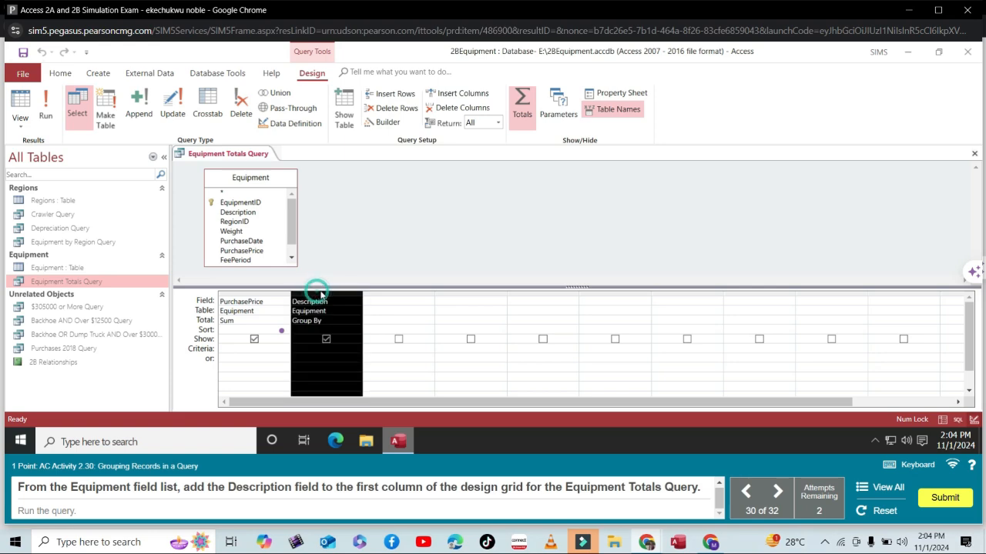
drag(325, 295, 224, 307)
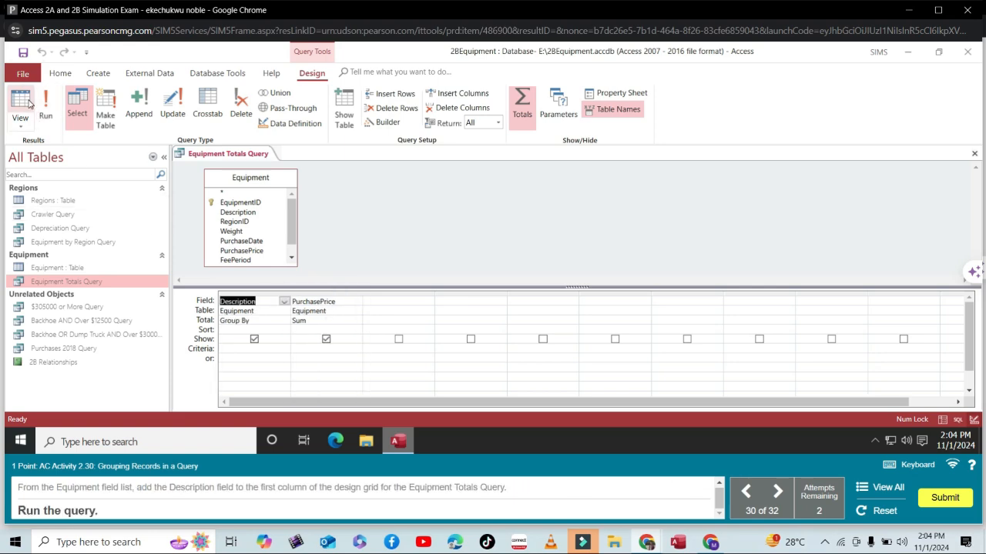
click(45, 114)
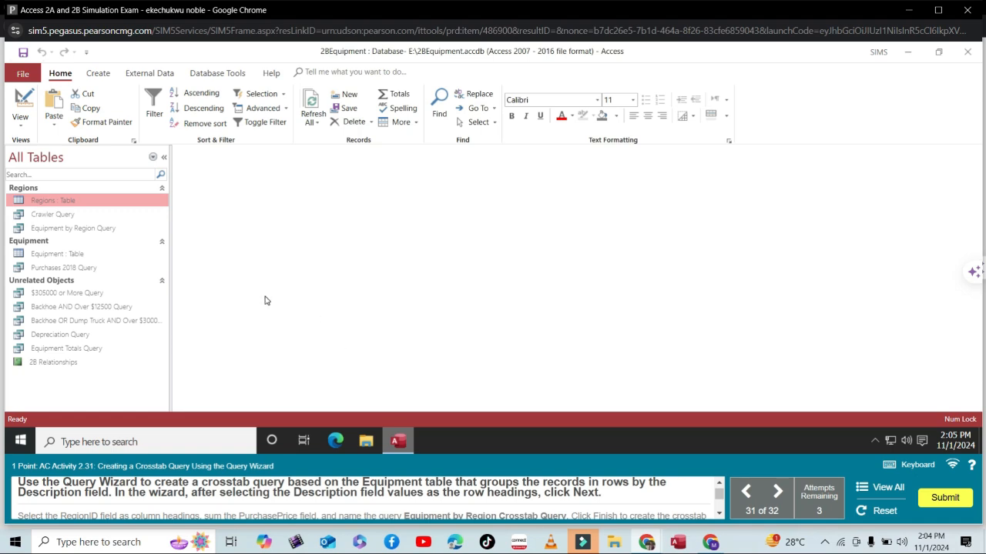
- Start a crosstab query with the Query Wizard, based on the Equipment table with Description as the row headings
click(98, 72)
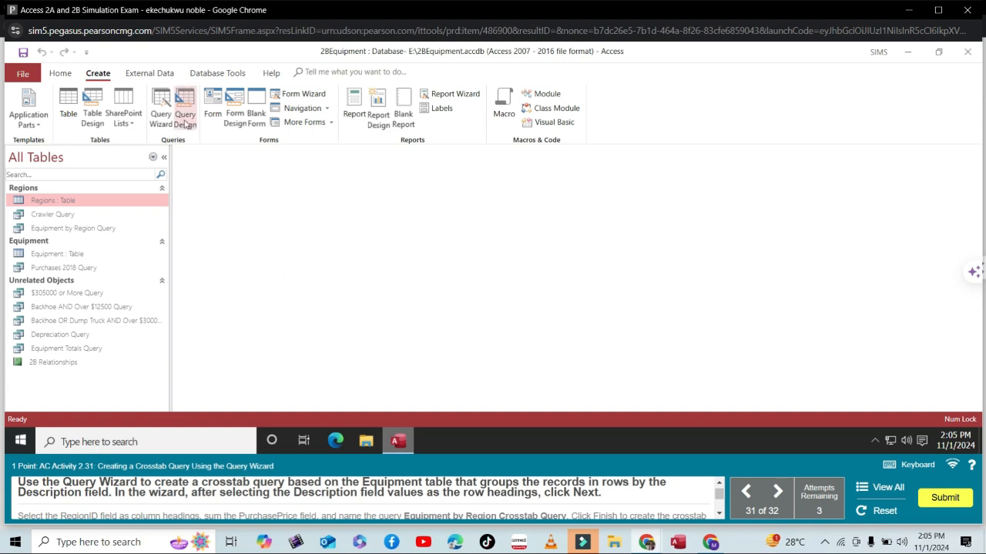
click(161, 117)
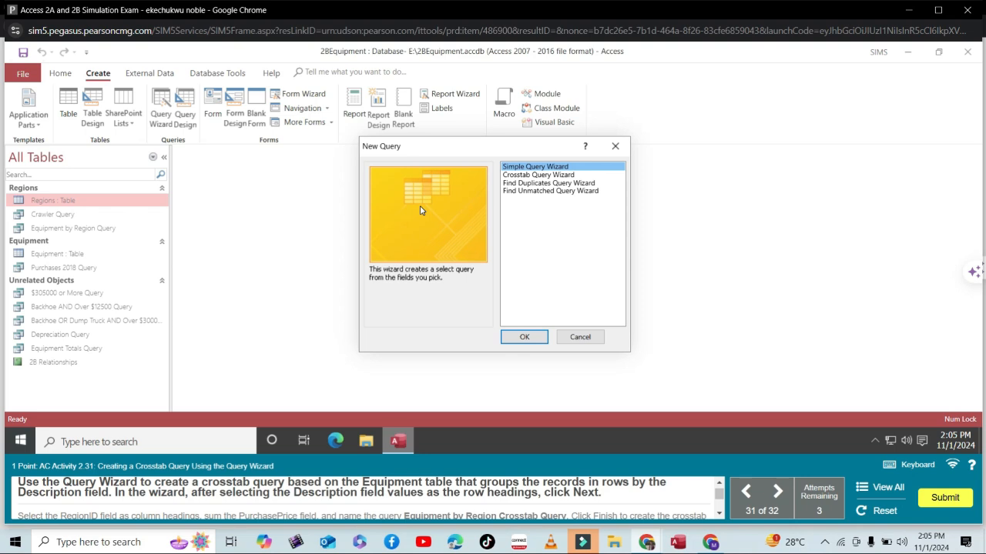
click(548, 175)
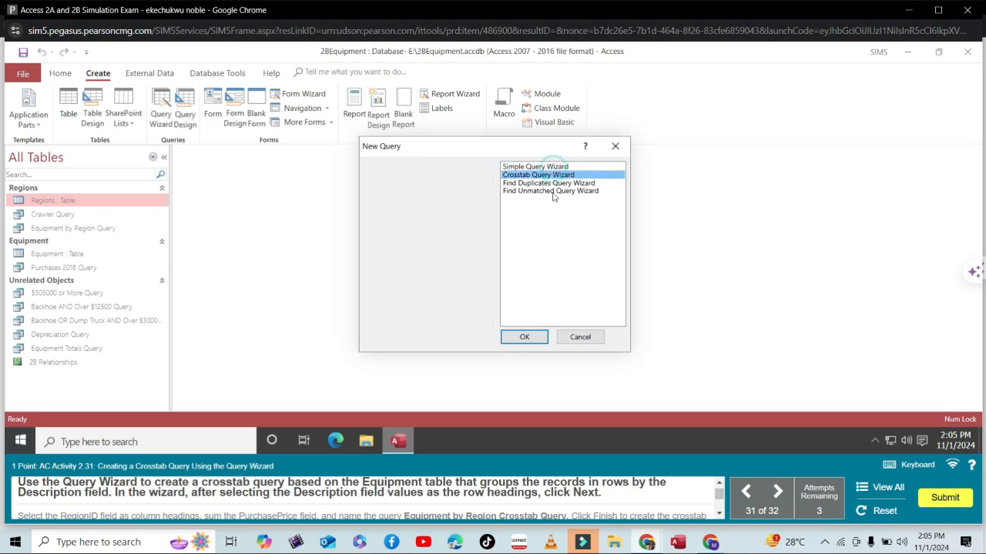
click(522, 338)
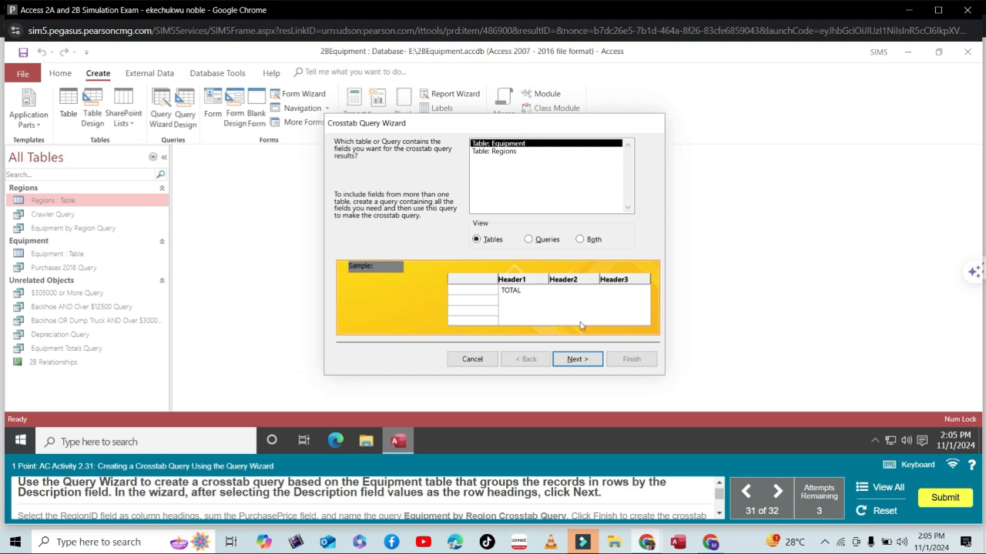
click(576, 361)
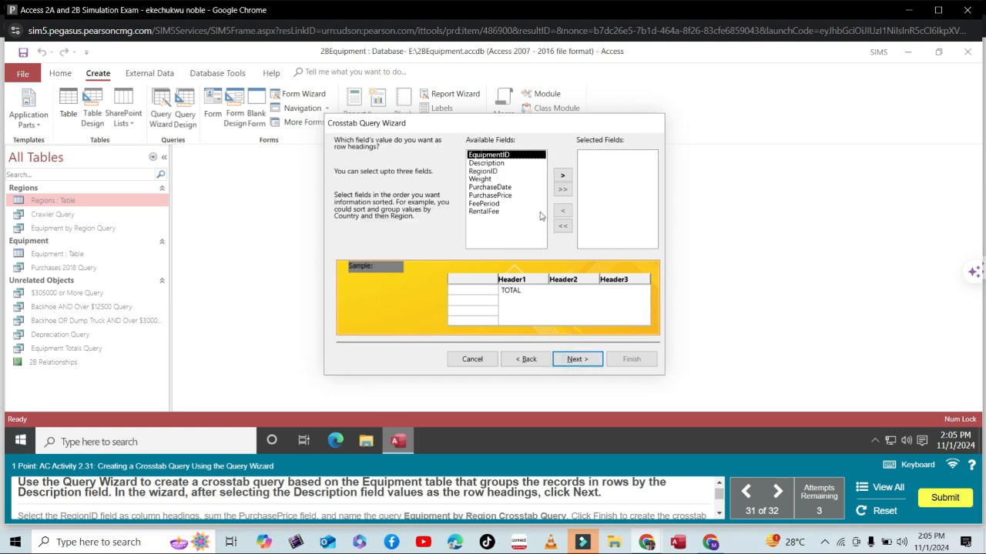
click(504, 164)
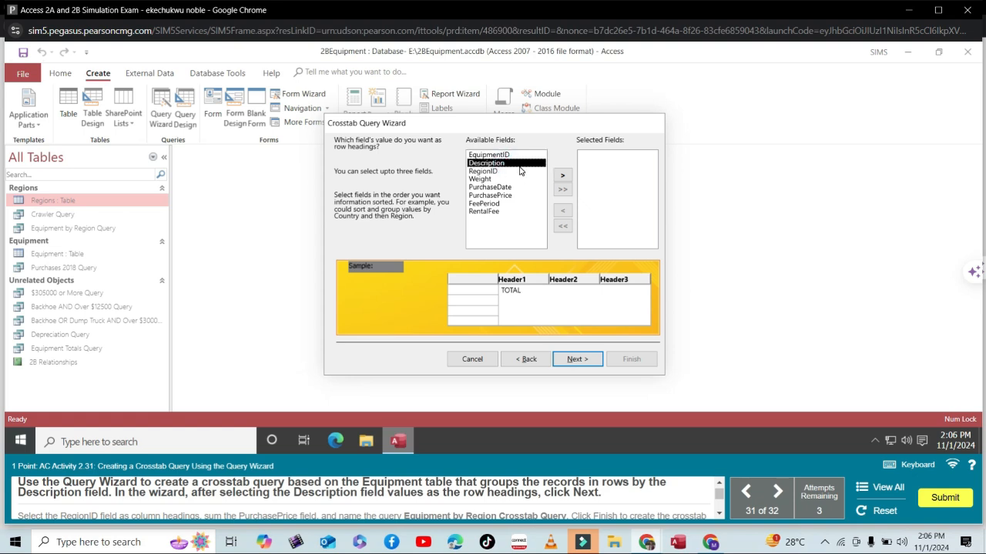
click(562, 175)
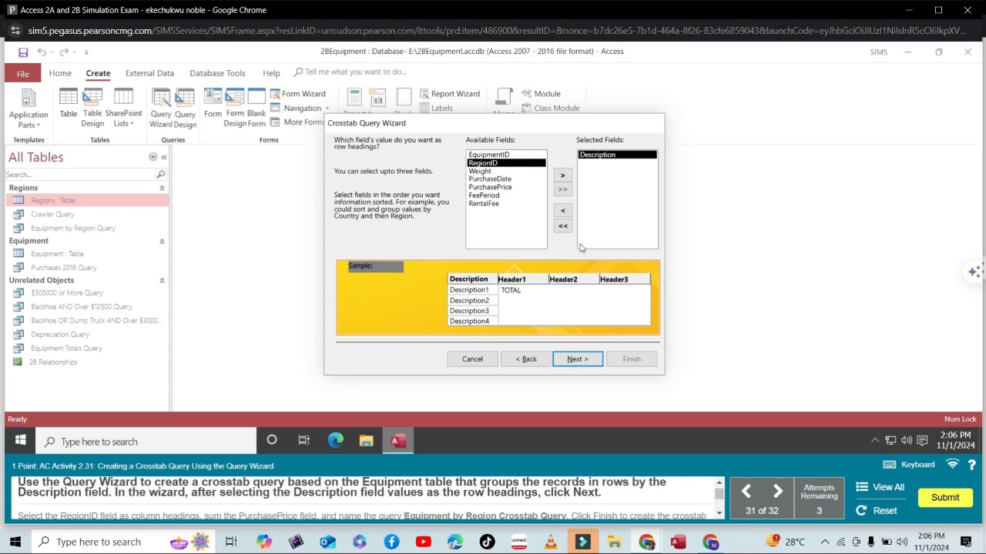
click(571, 359)
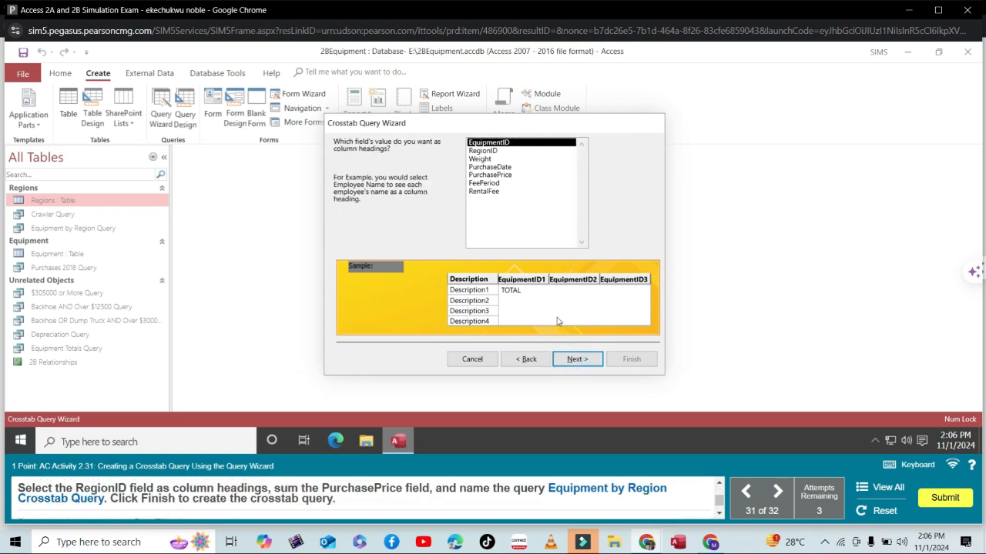
- Set RegionID as the crosstab column headings and Sum of PurchasePrice as the calculated value
click(502, 151)
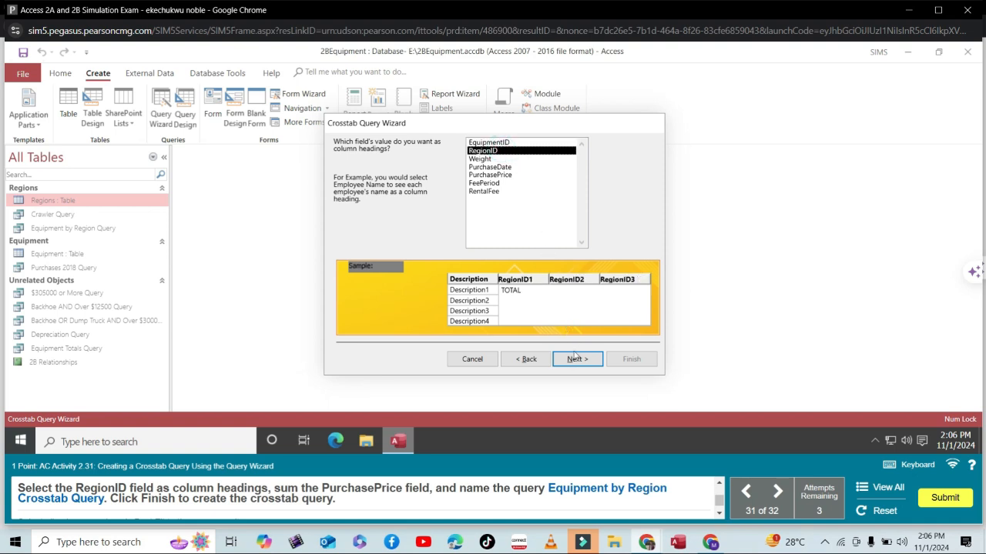
click(573, 358)
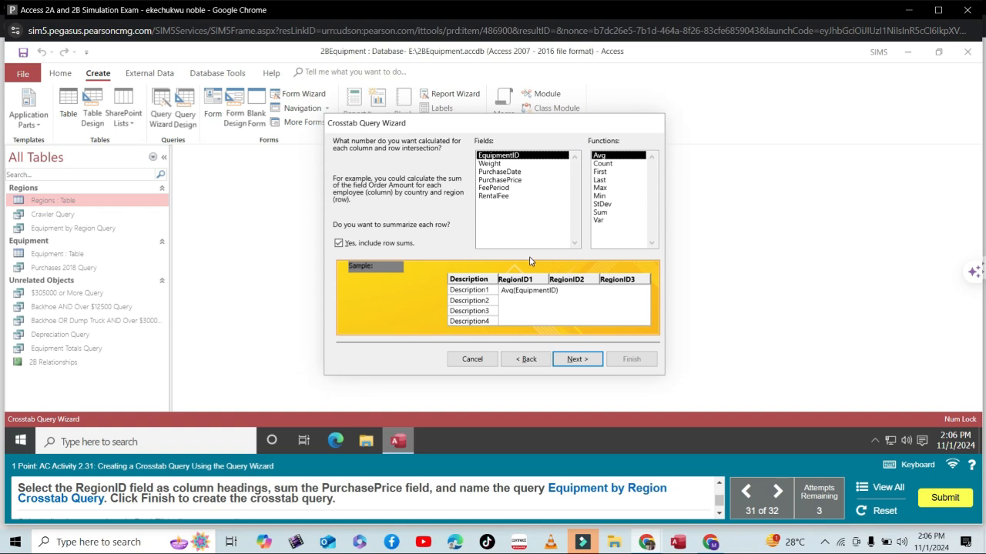
click(605, 212)
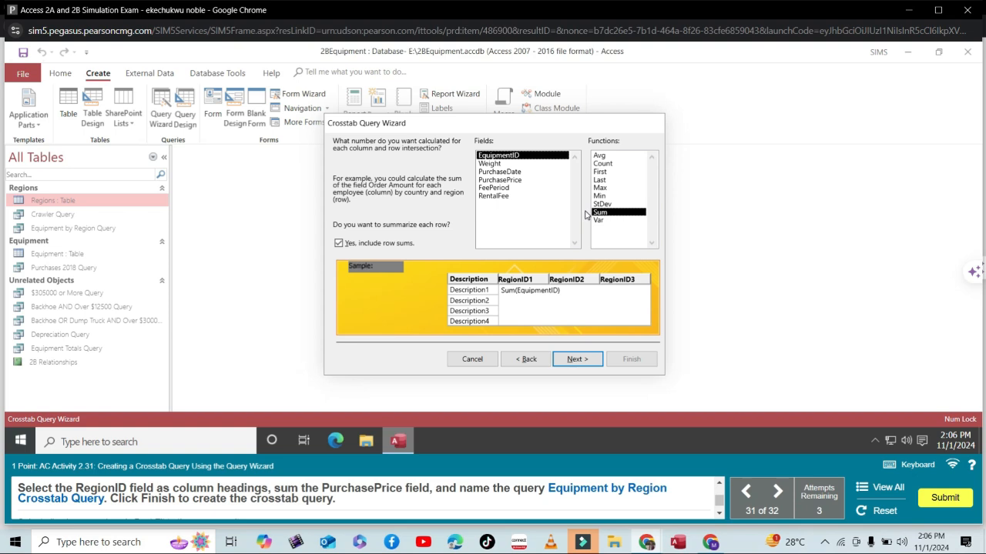
click(513, 180)
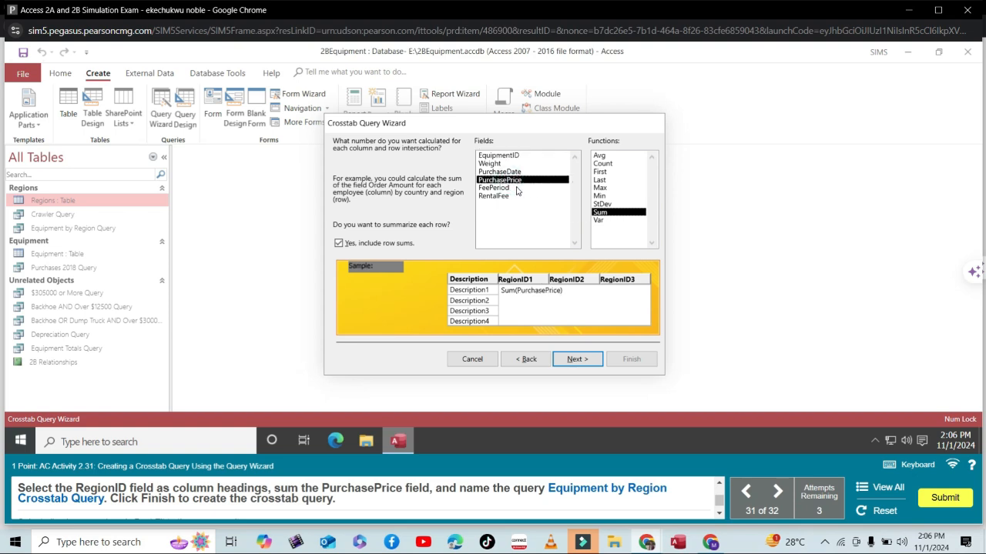
click(573, 360)
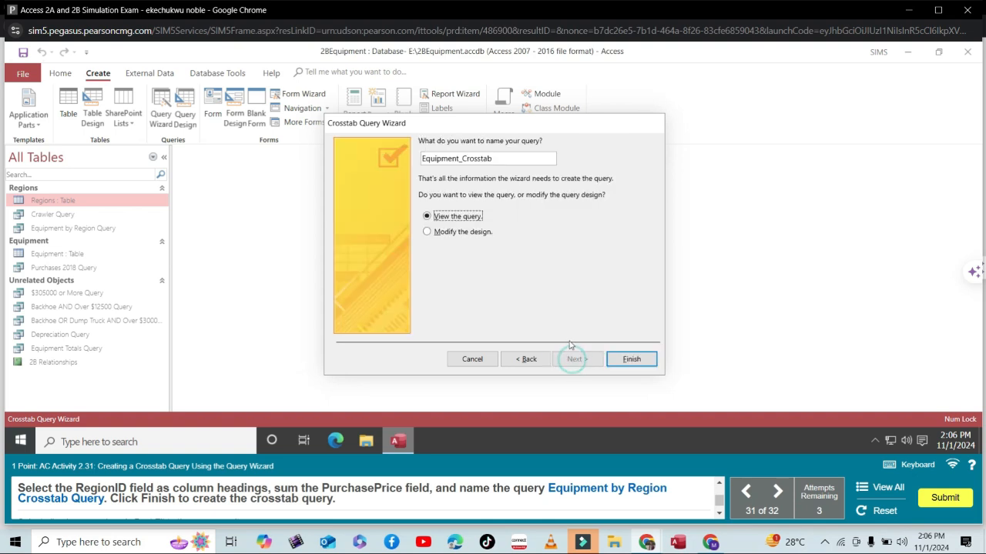
- Create the crosstab query under the name Equipment by Region Crosstab Query and apply Best Fit to all its result columns
click(494, 159)
key(BackSpace)
key(BackSpace)
key(BackSpace)
key(BackSpace)
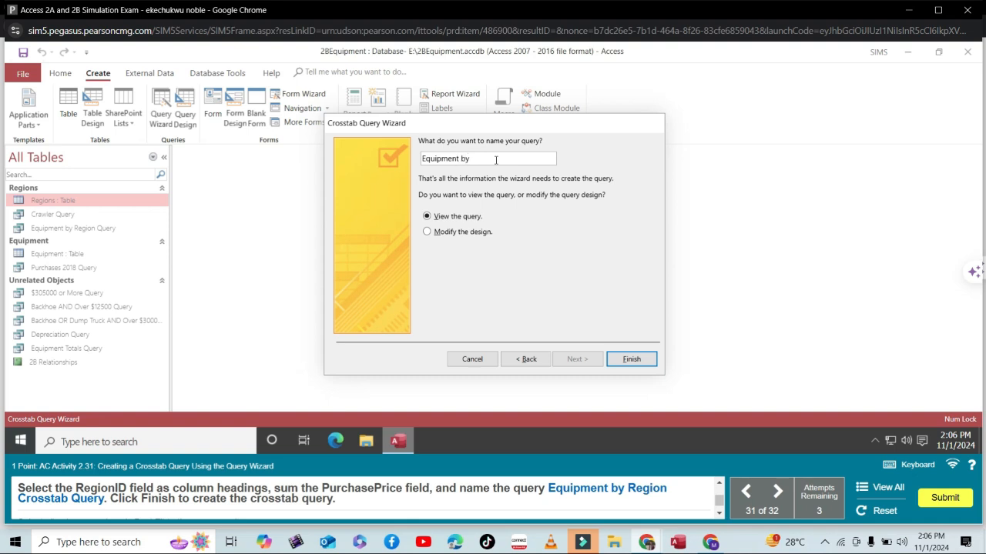
text(Region Crosstab Query)
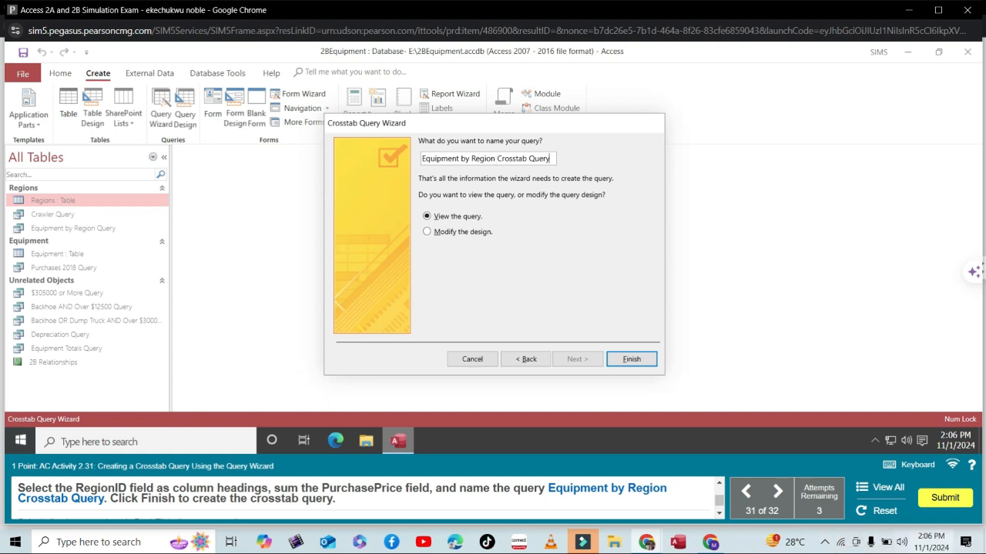
click(638, 365)
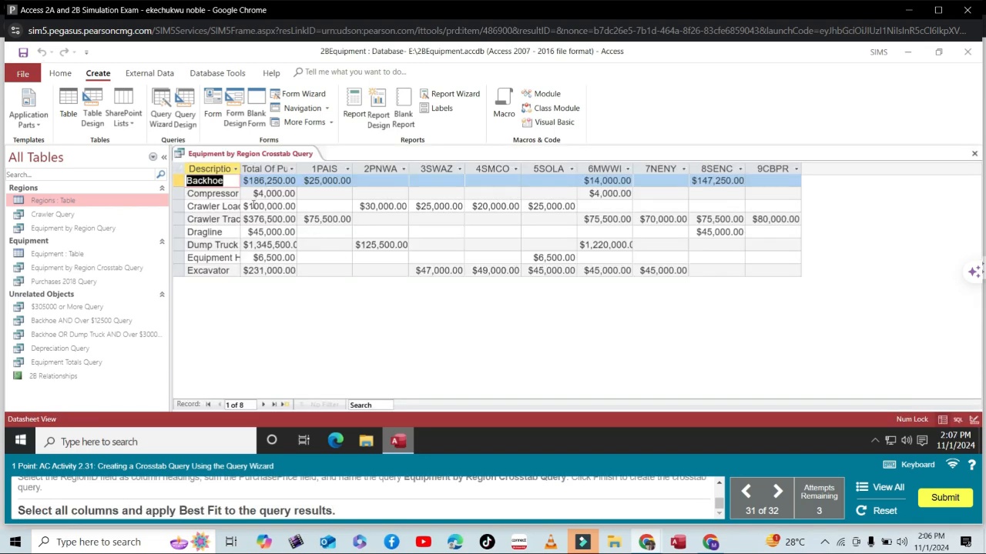
click(179, 169)
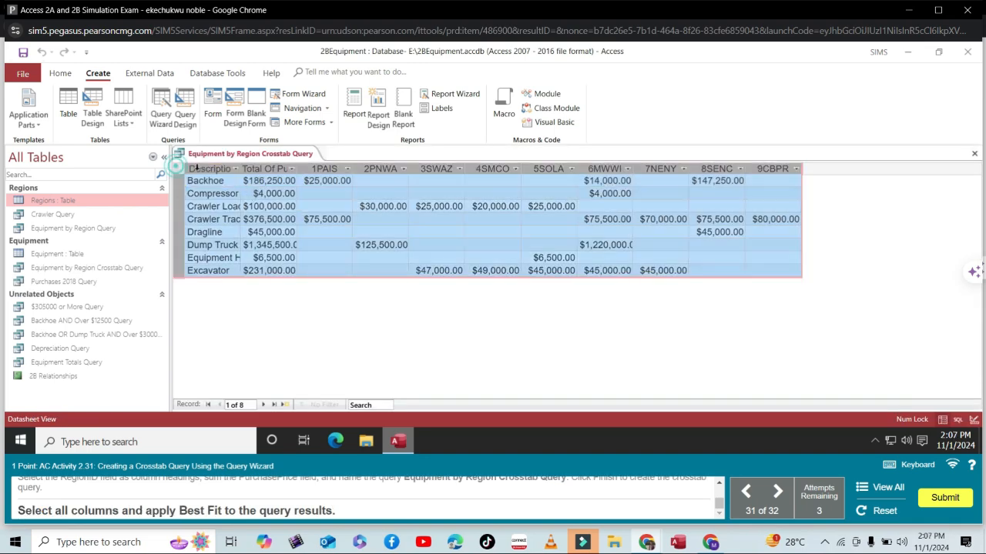
double_click(240, 169)
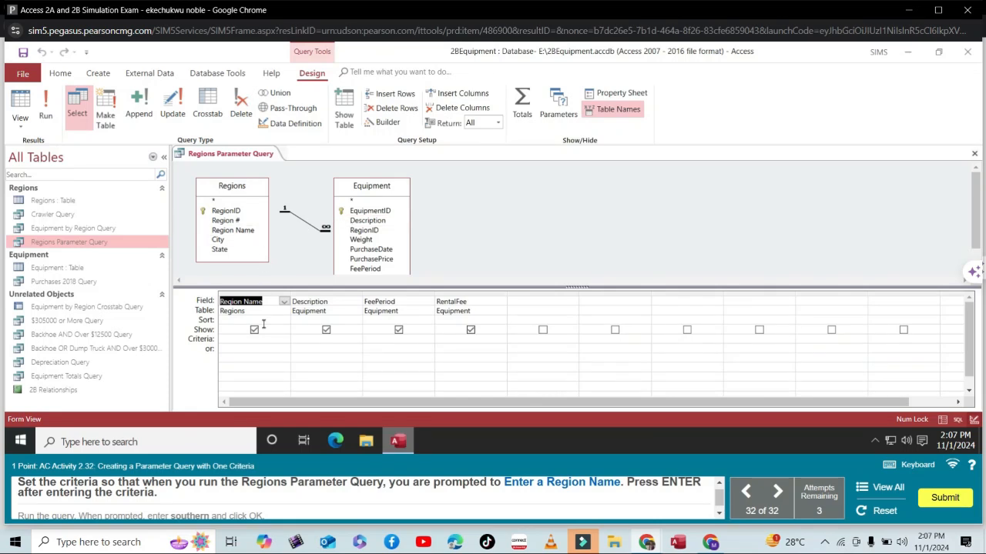
- Set the Region Name criteria in the Regions Parameter Query to [Enter a Region Name]
click(240, 339)
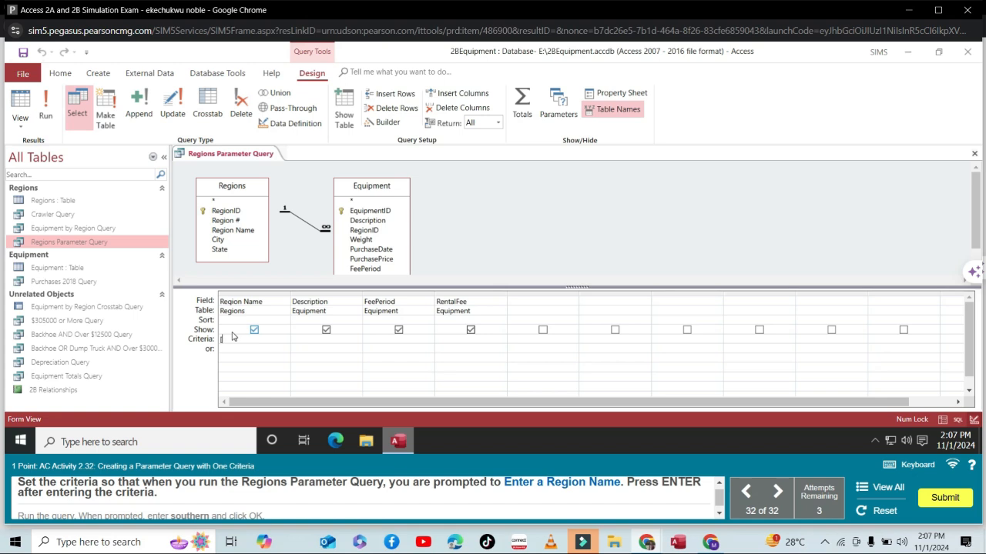
text([Enter a Region Name)
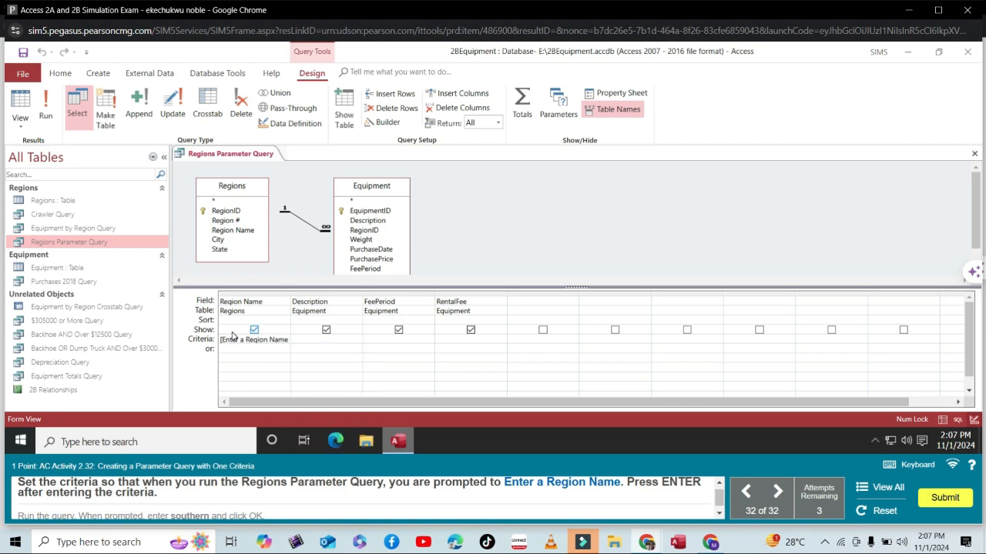
text(])
key(Return)
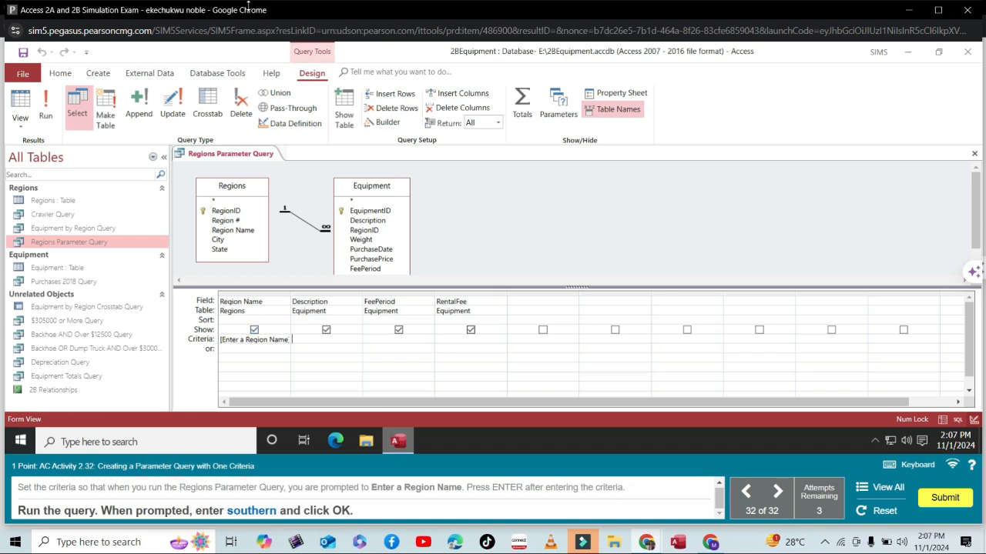
- Run the Regions Parameter Query with southern as the region name
click(43, 115)
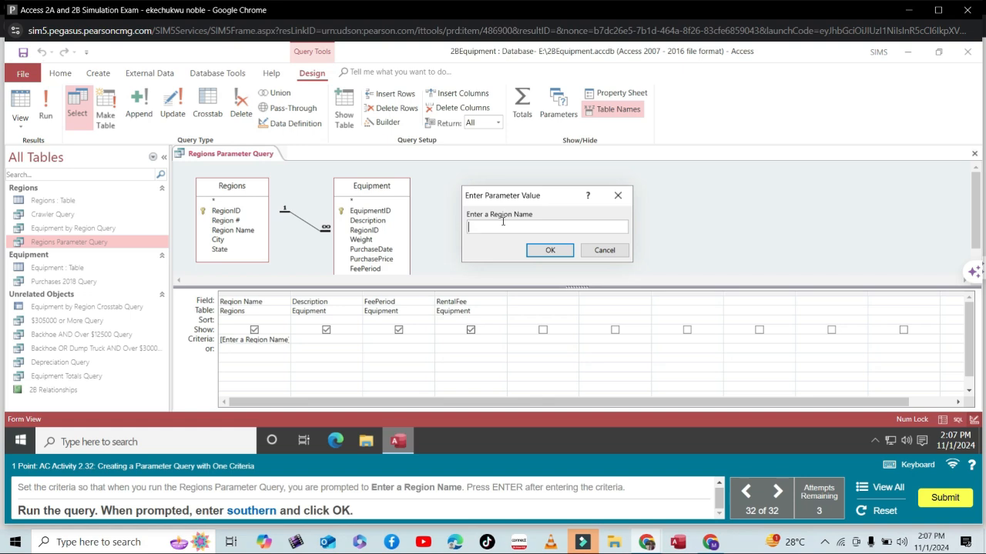
text(south)
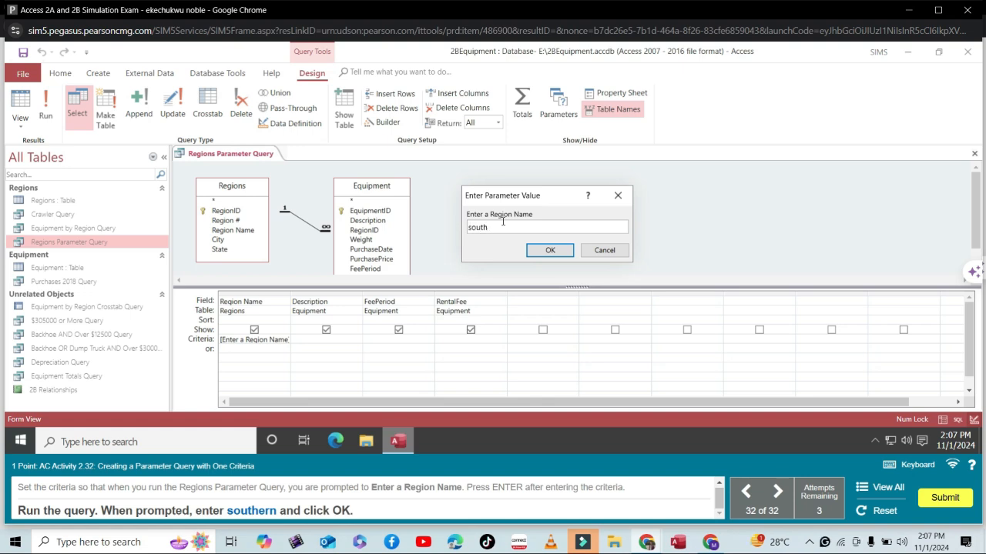
text(ern)
click(543, 252)
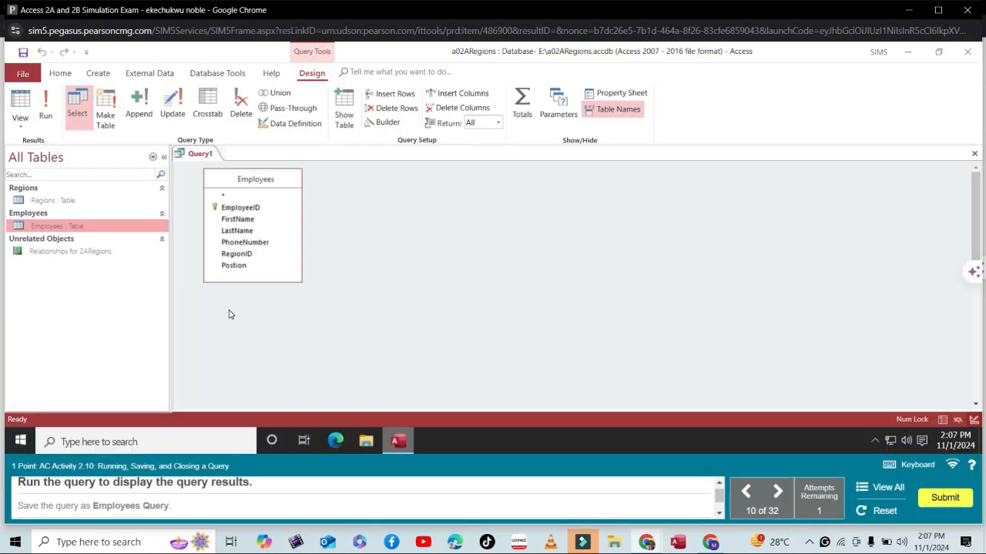
- In the Activity 2.10 question, run the query on the Employees table and save it as Employees Query
click(48, 114)
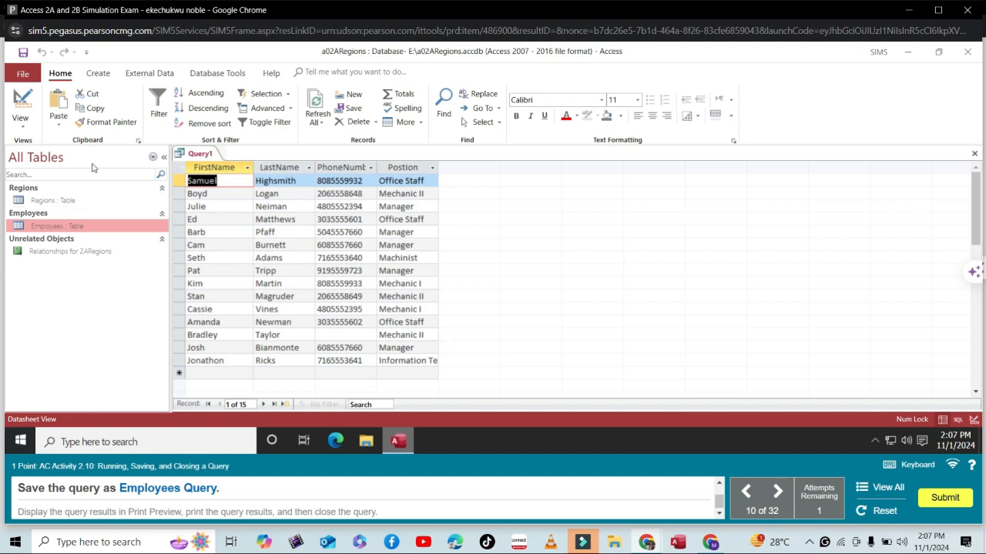
click(24, 53)
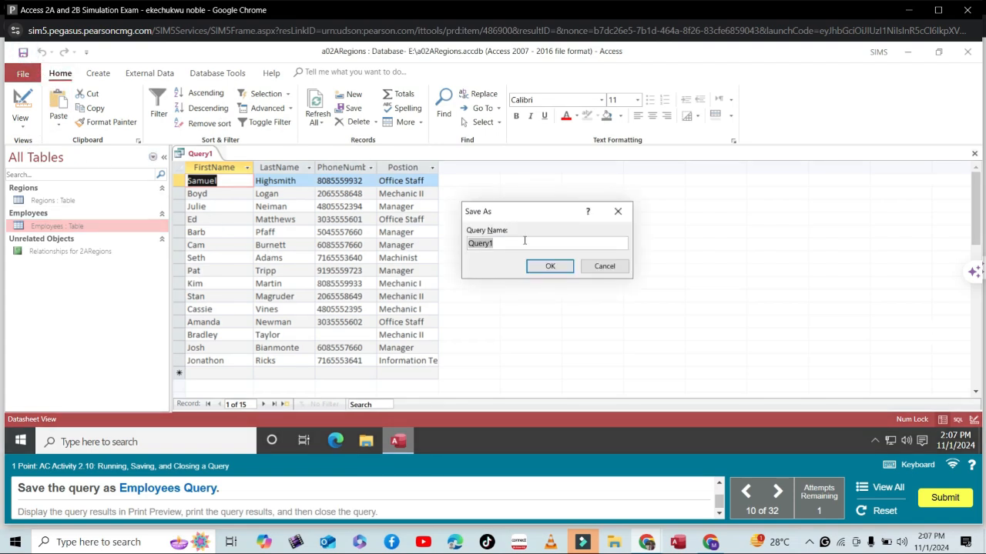
text(Employees Query)
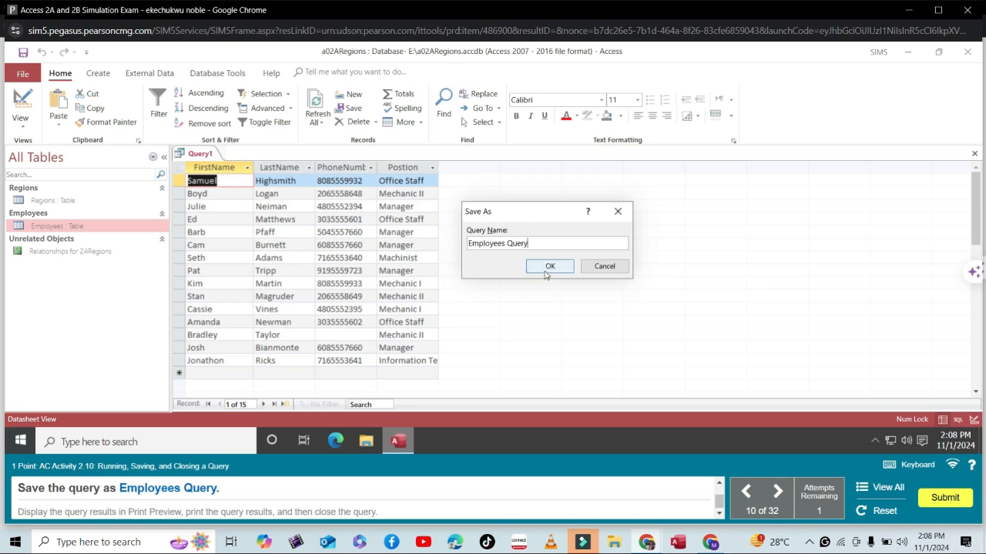
click(549, 266)
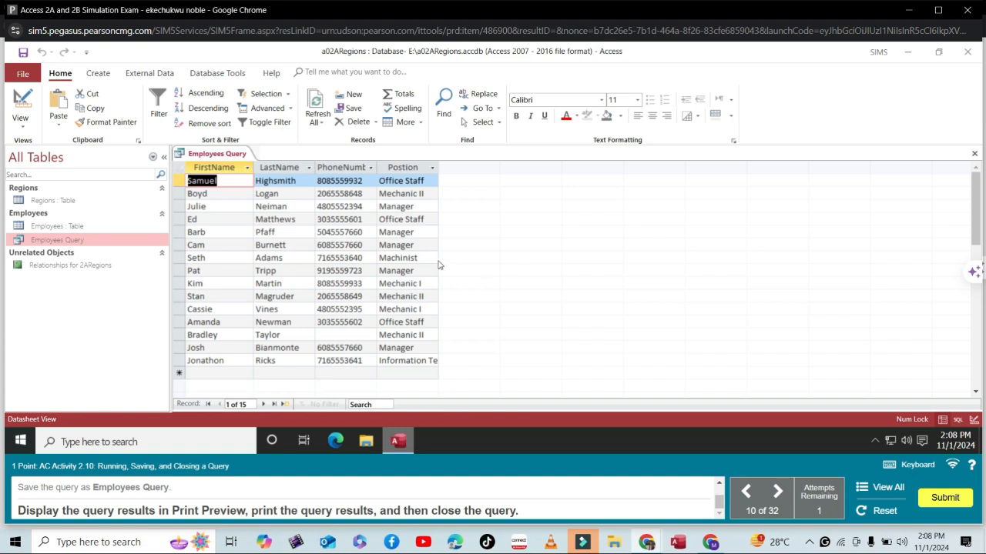
- Display the Employees Query results in Print Preview, print all of them, and try to close the preview
click(24, 73)
click(35, 226)
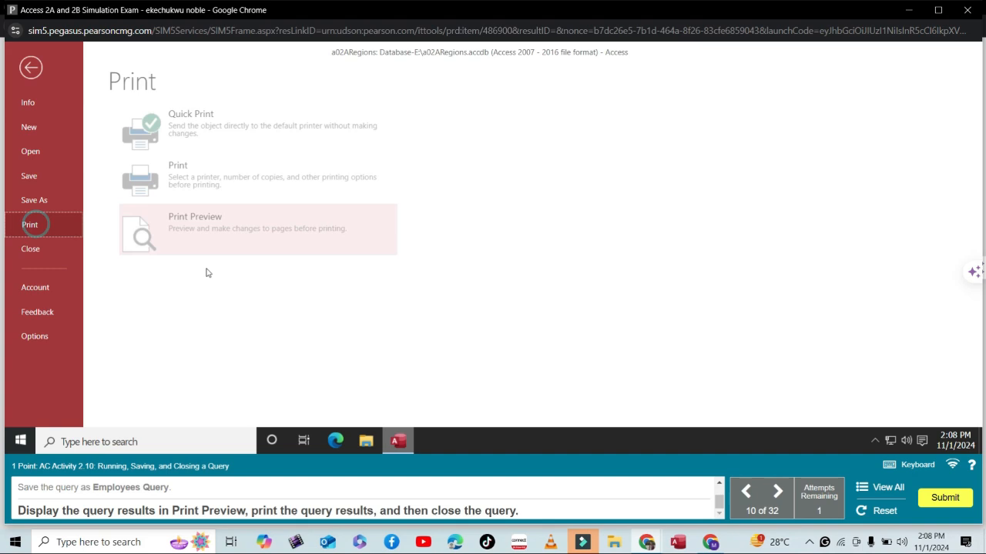
click(228, 227)
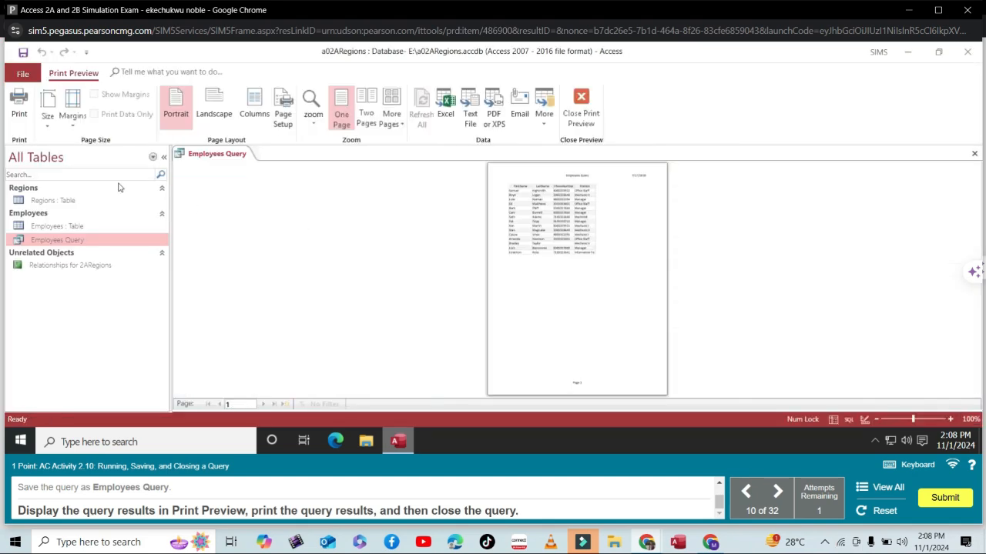
click(22, 113)
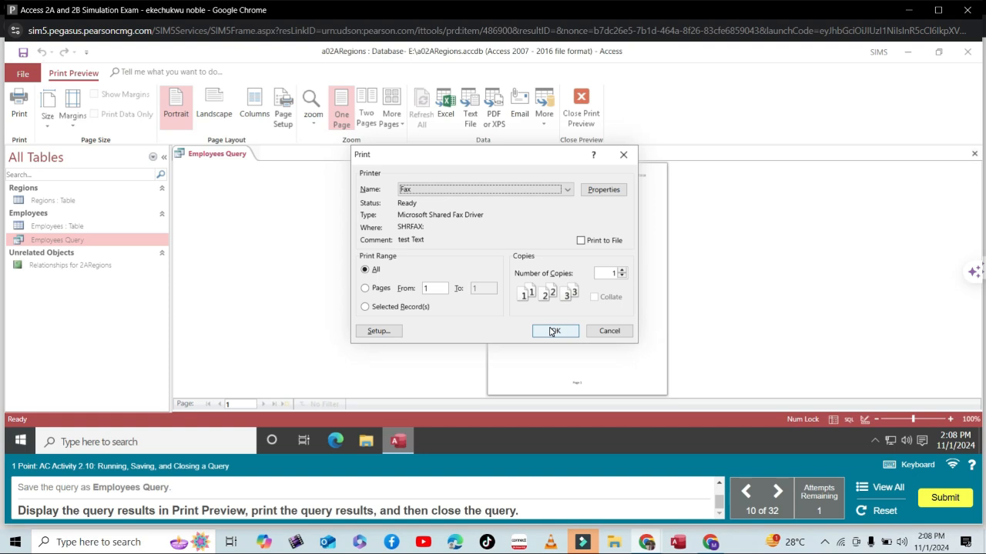
click(553, 331)
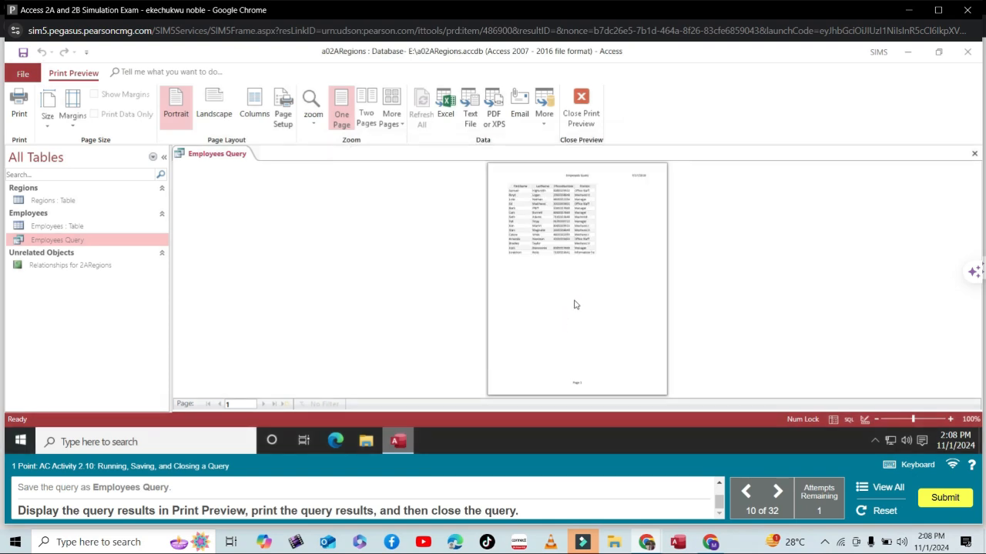
click(580, 125)
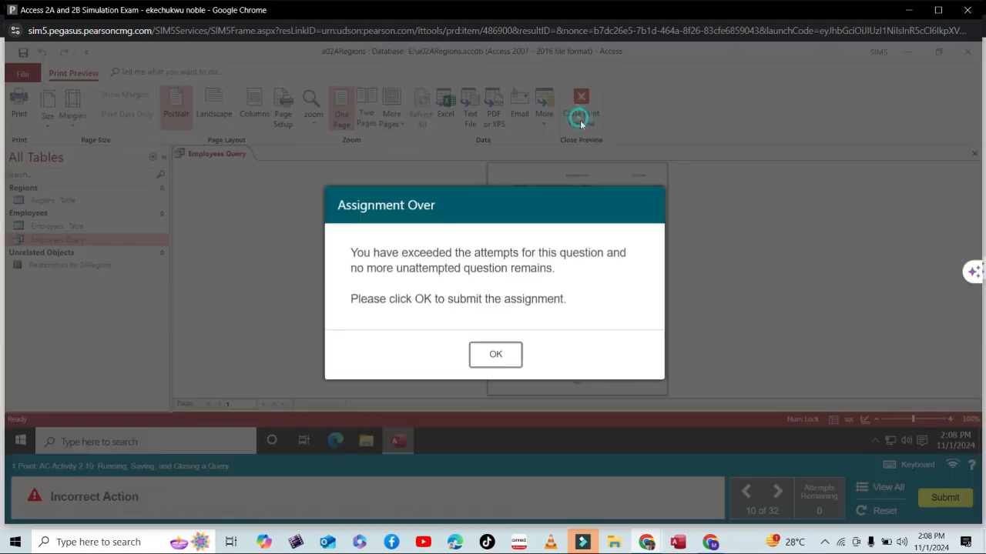
- Submit the simulation exam assignment and close its launch window
click(497, 355)
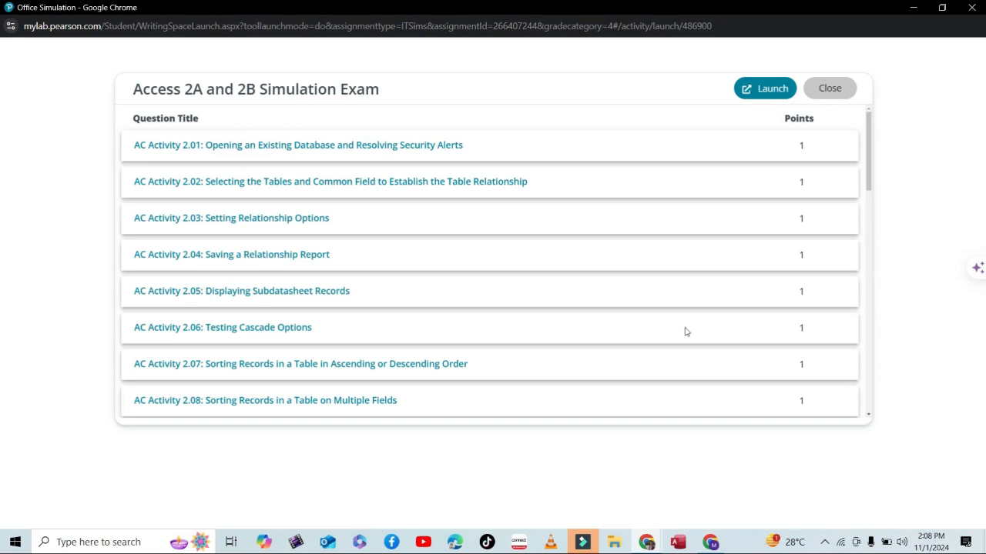
click(829, 89)
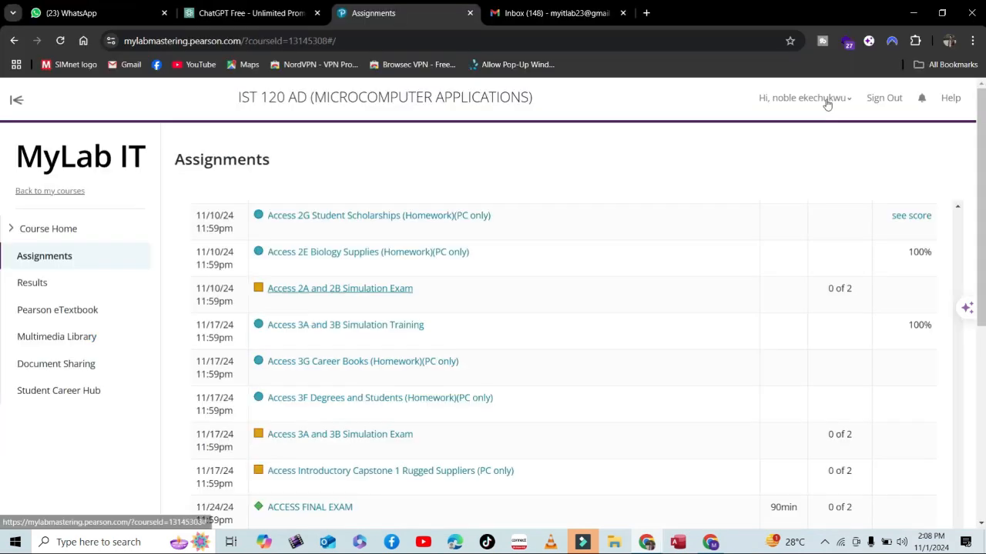
click(837, 300)
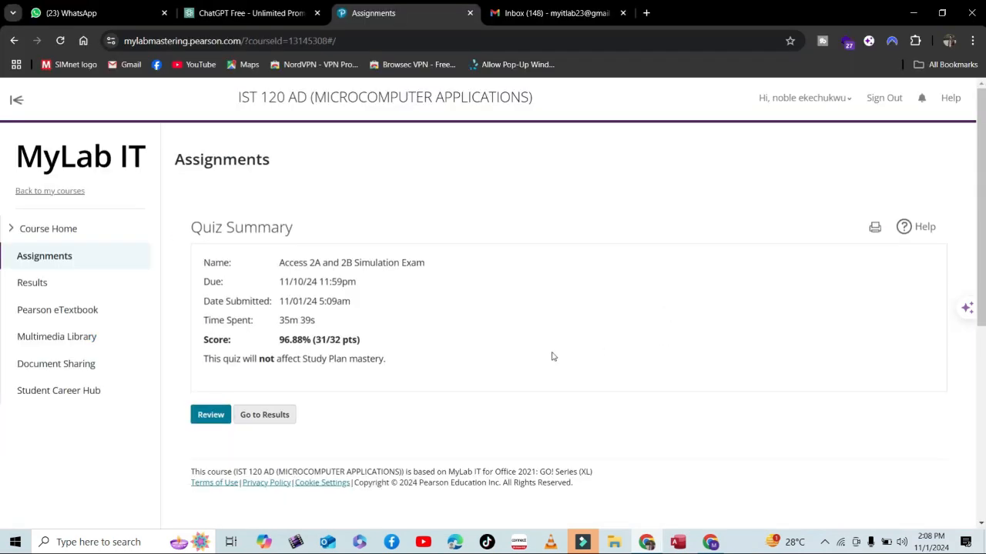
- Examine the score and assignment name in the exam's Quiz Summary
click(387, 341)
triple_click(366, 340)
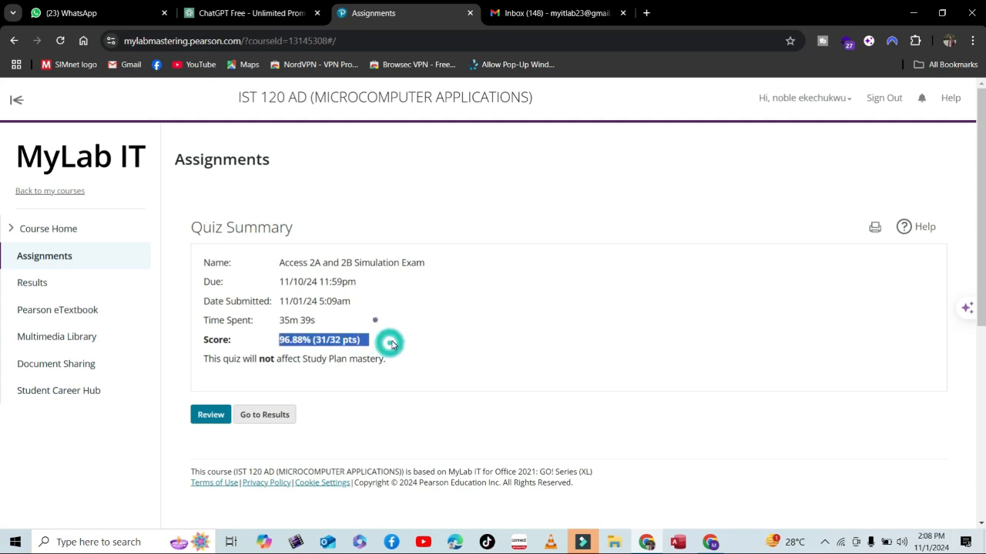
drag(396, 338, 330, 340)
drag(281, 262, 429, 267)
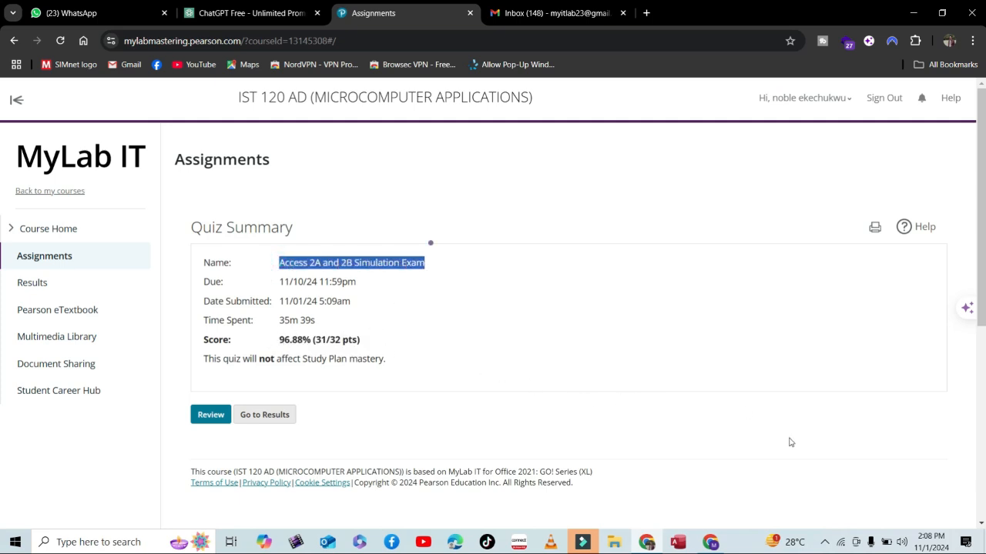
click(824, 542)
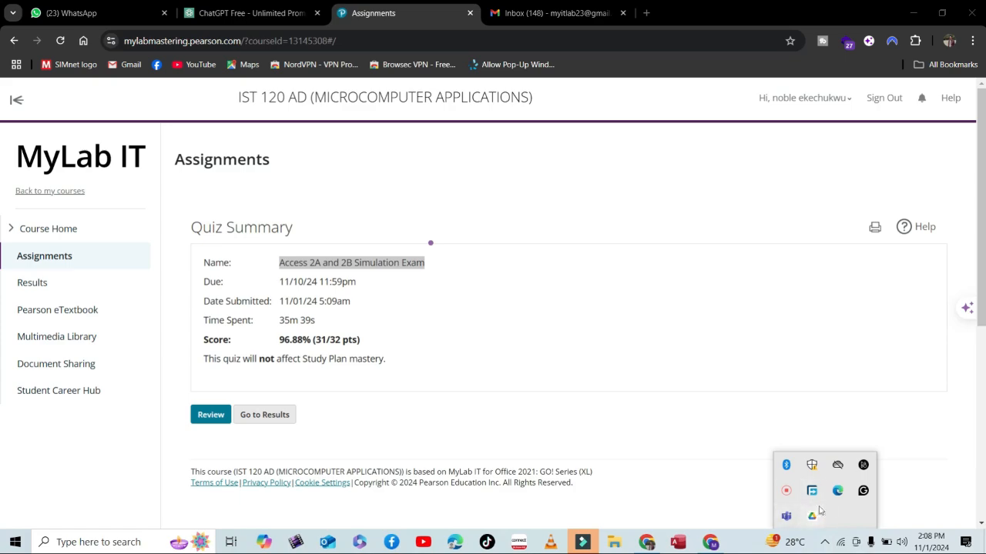
click(785, 490)
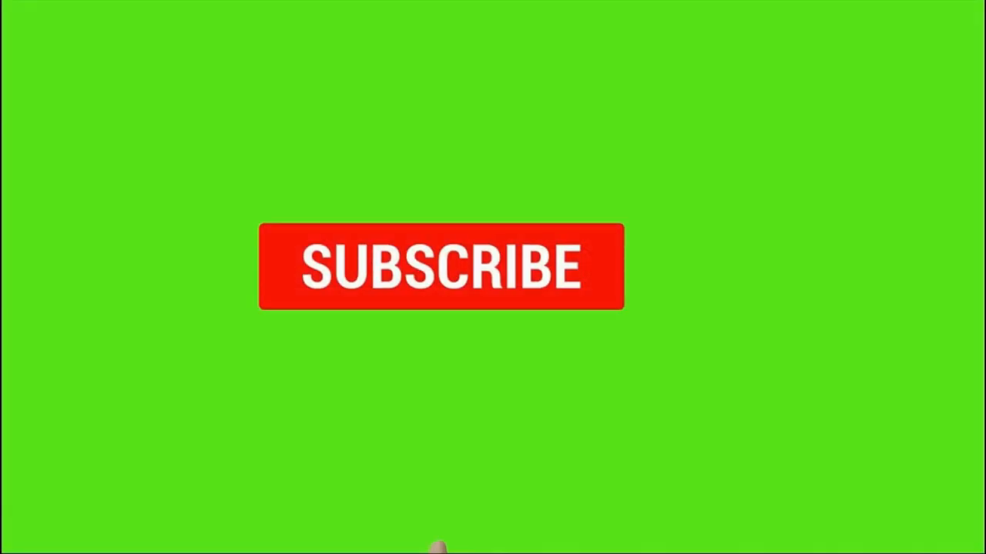